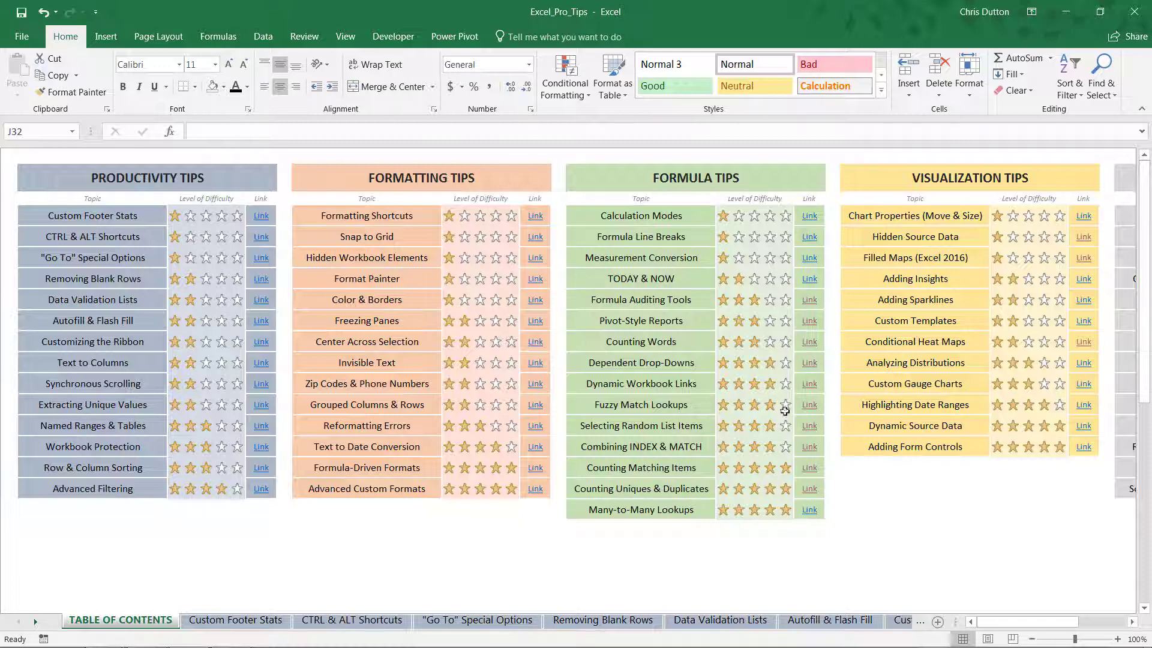
# Switch to the Counting Uniques & Duplicates sheet and look over the grocery list.
pyautogui.click(808, 490)
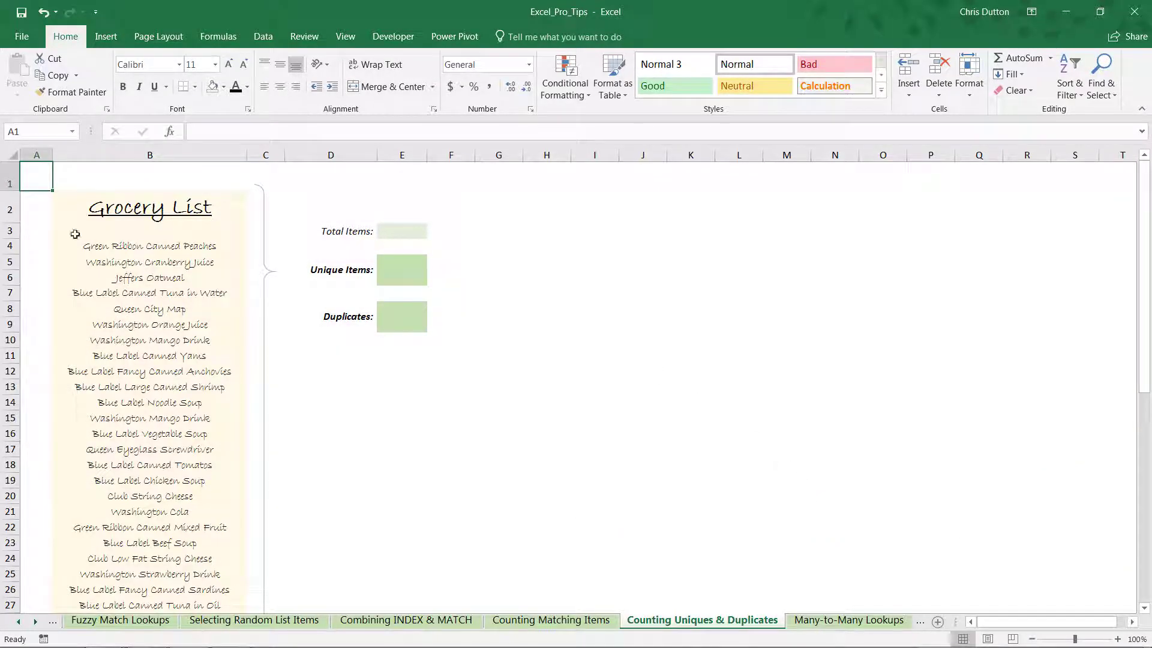
pyautogui.scroll(-4, 180, 418)
pyautogui.scroll(-7, 181, 419)
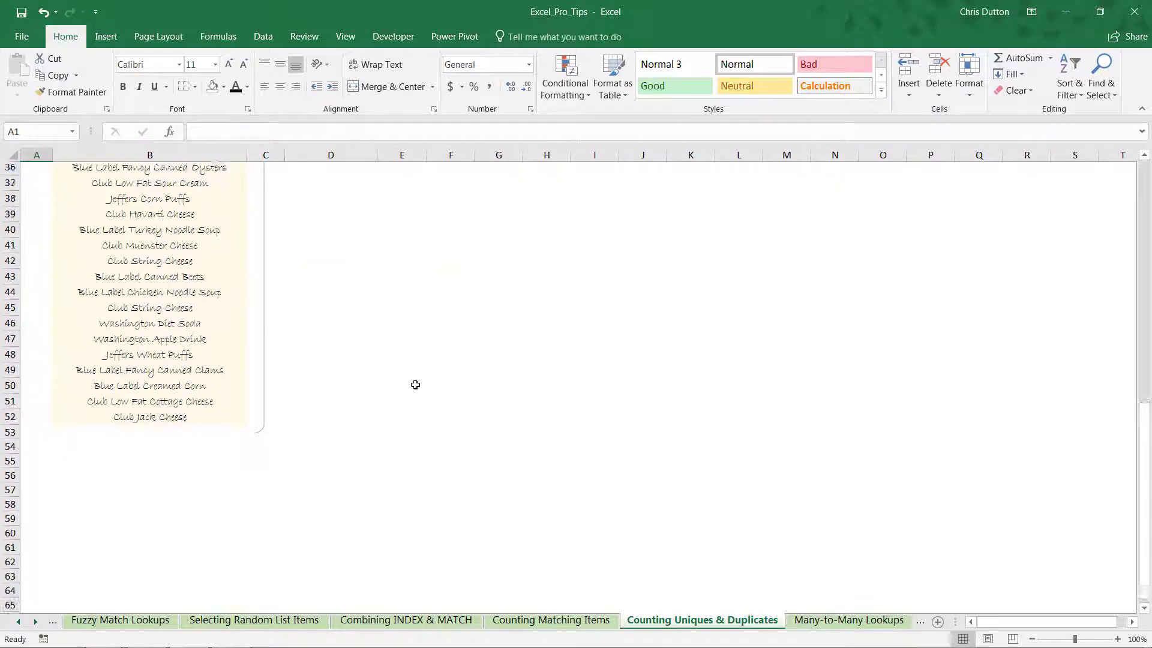
pyautogui.scroll(11, 416, 384)
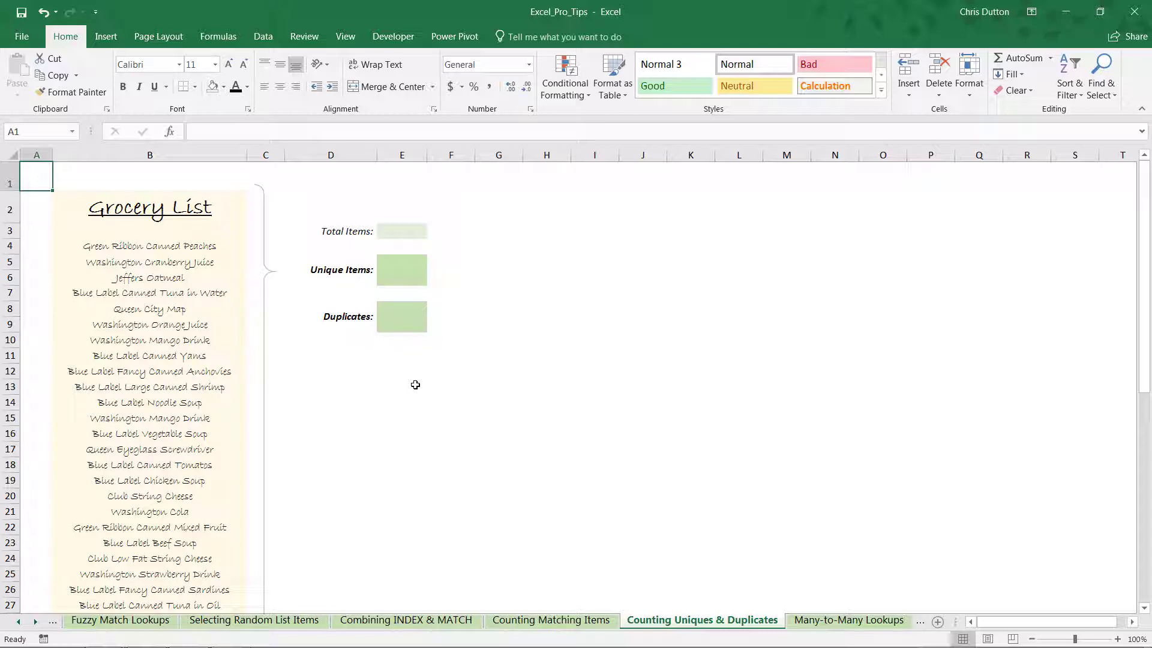
# Name the range B4:B52 'Groceries' via the Name Box.
pyautogui.click(113, 246)
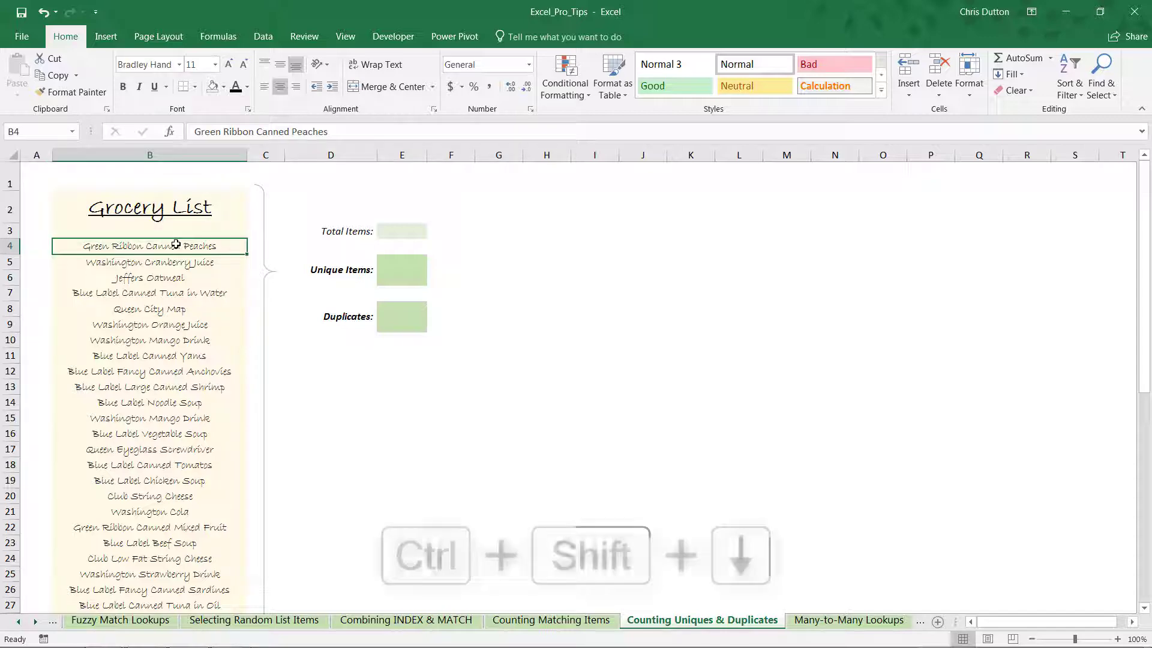
pyautogui.hotkey('ctrl', 'shift', 'Down')
pyautogui.scroll(-2, 189, 286)
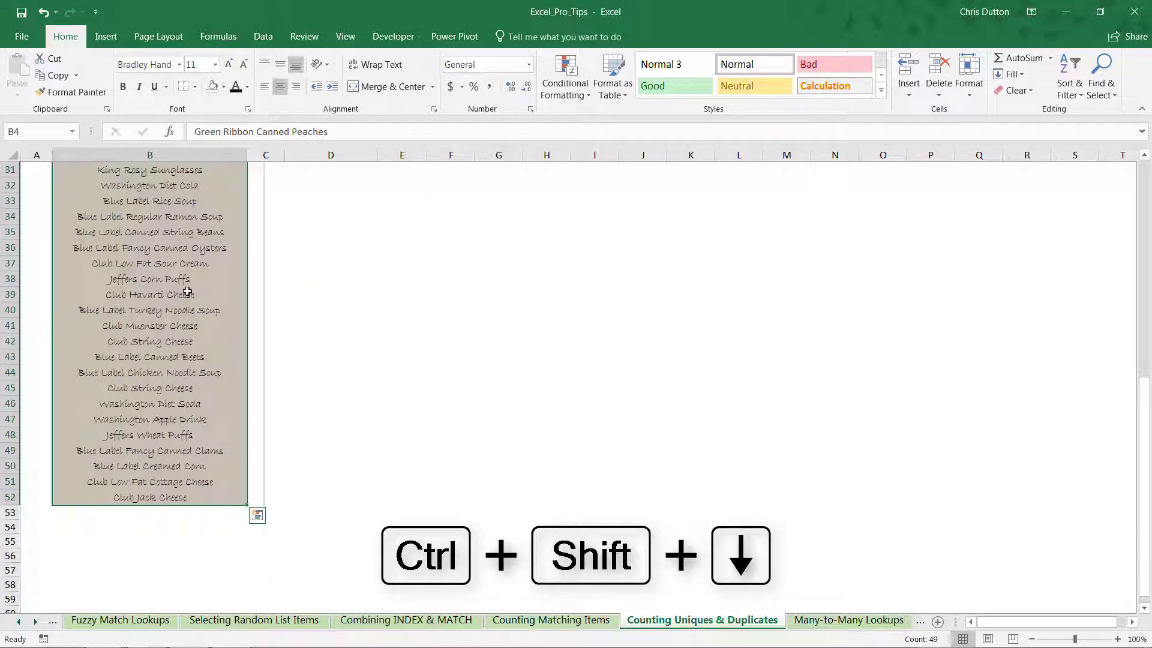
pyautogui.click(41, 128)
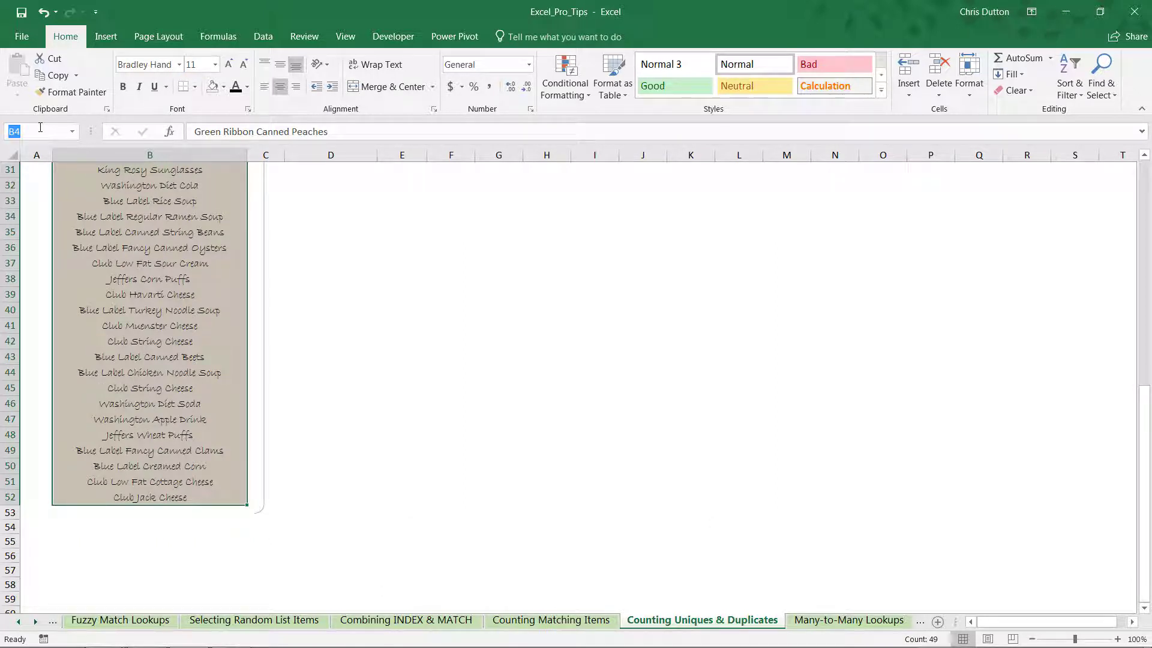
pyautogui.write('Groceries')
pyautogui.press('Return')
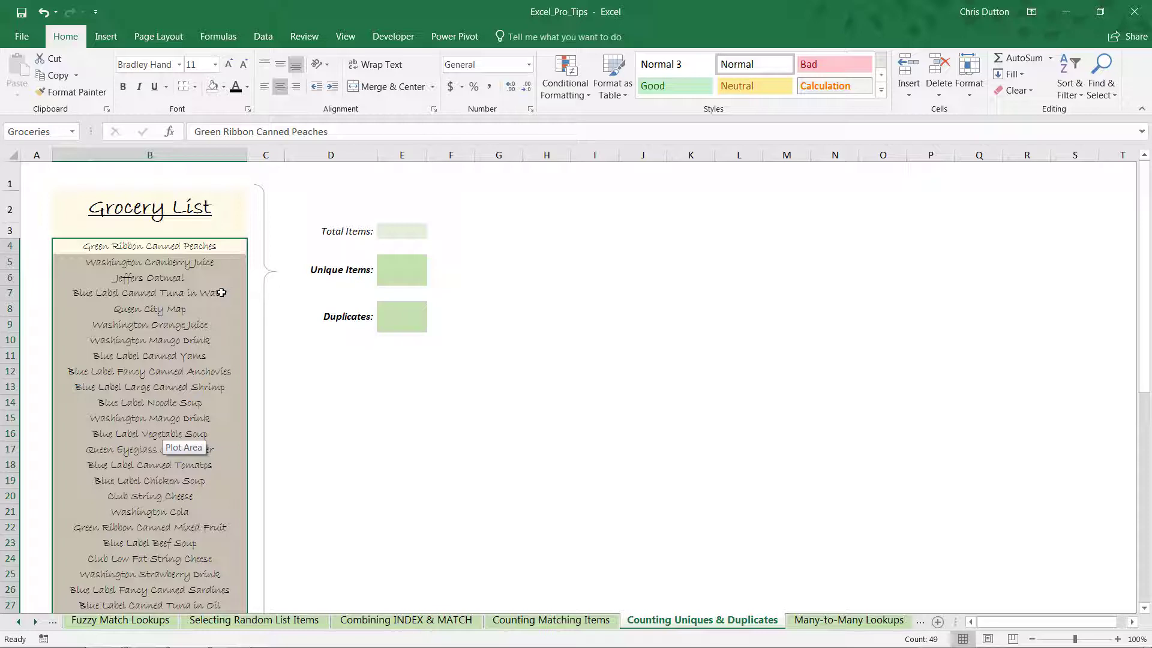
# Enter =COUNTA(Groceries) in the Total Items box so it returns 49.
pyautogui.click(387, 230)
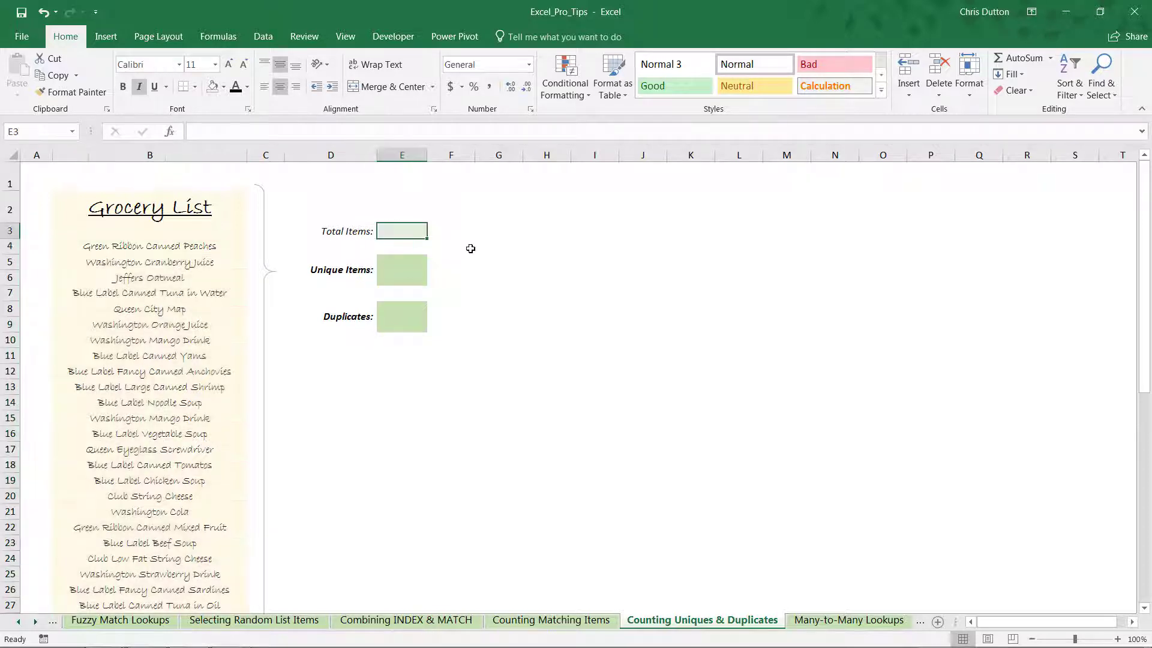
pyautogui.write('=COU')
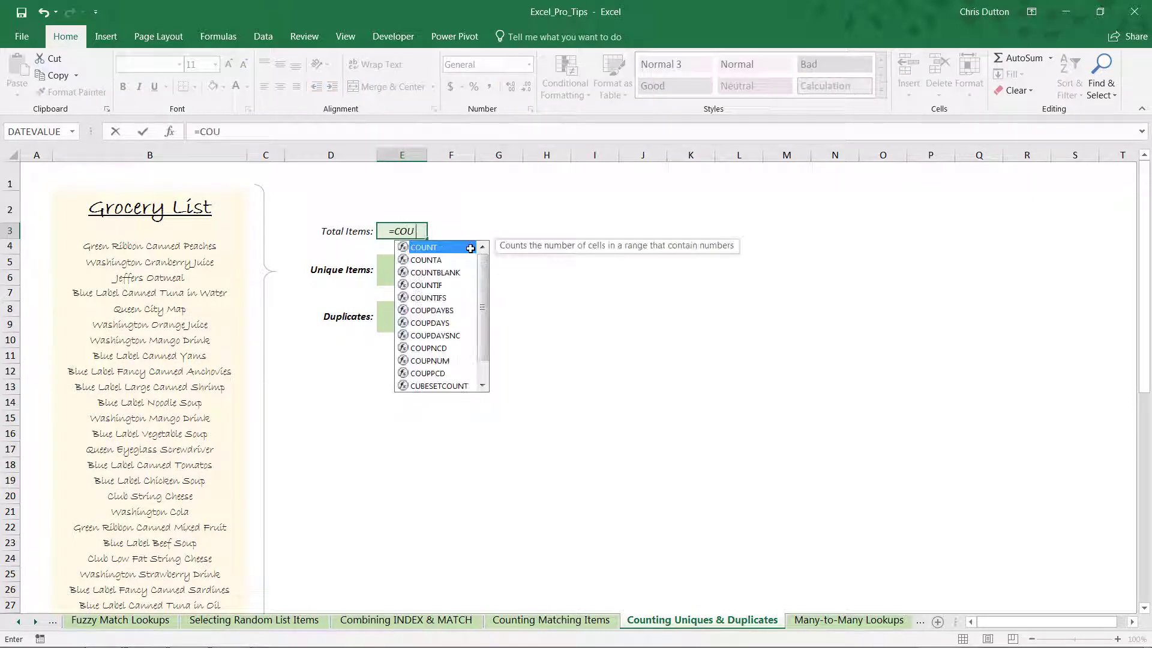
pyautogui.write('NTA')
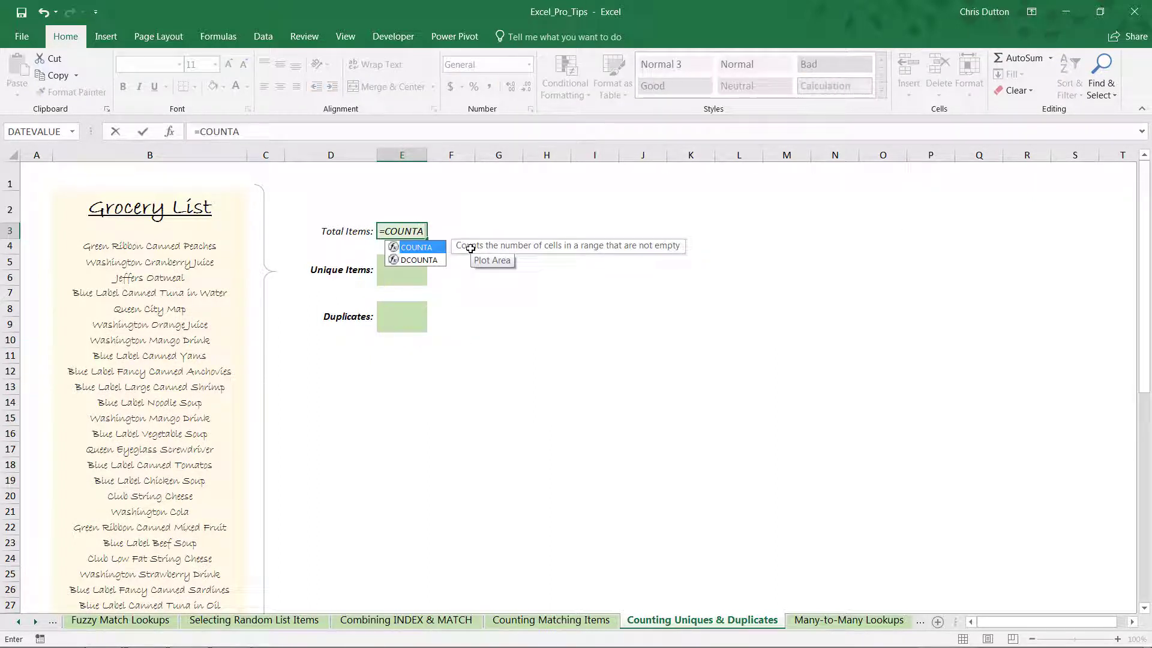
pyautogui.write('(')
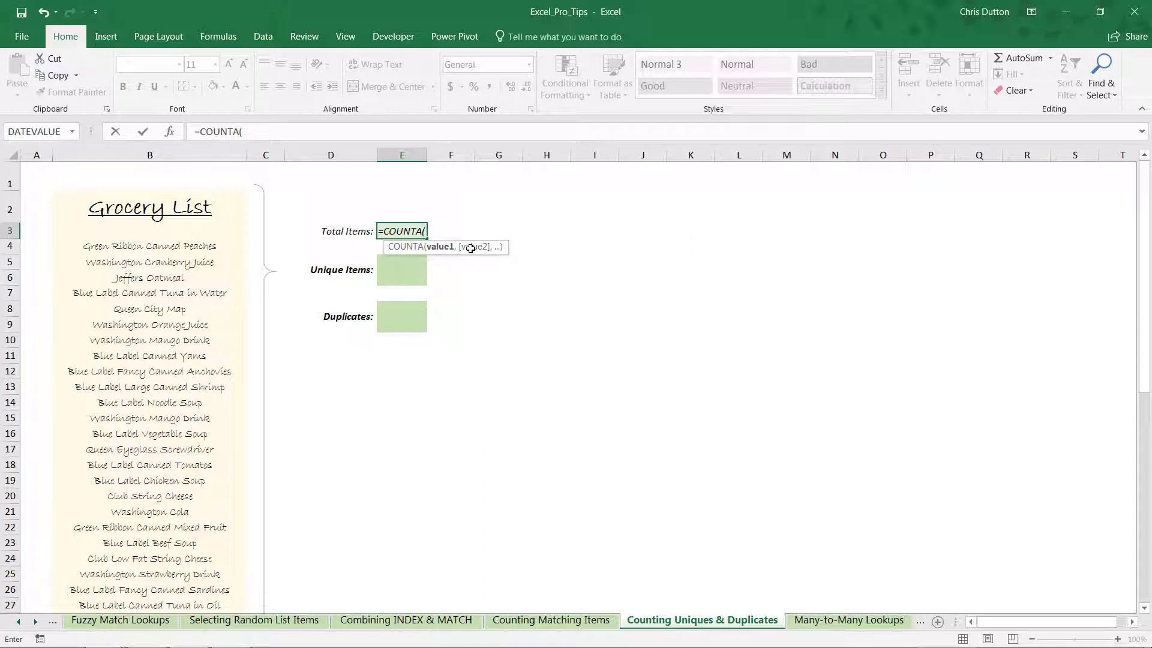
pyautogui.write('Gro')
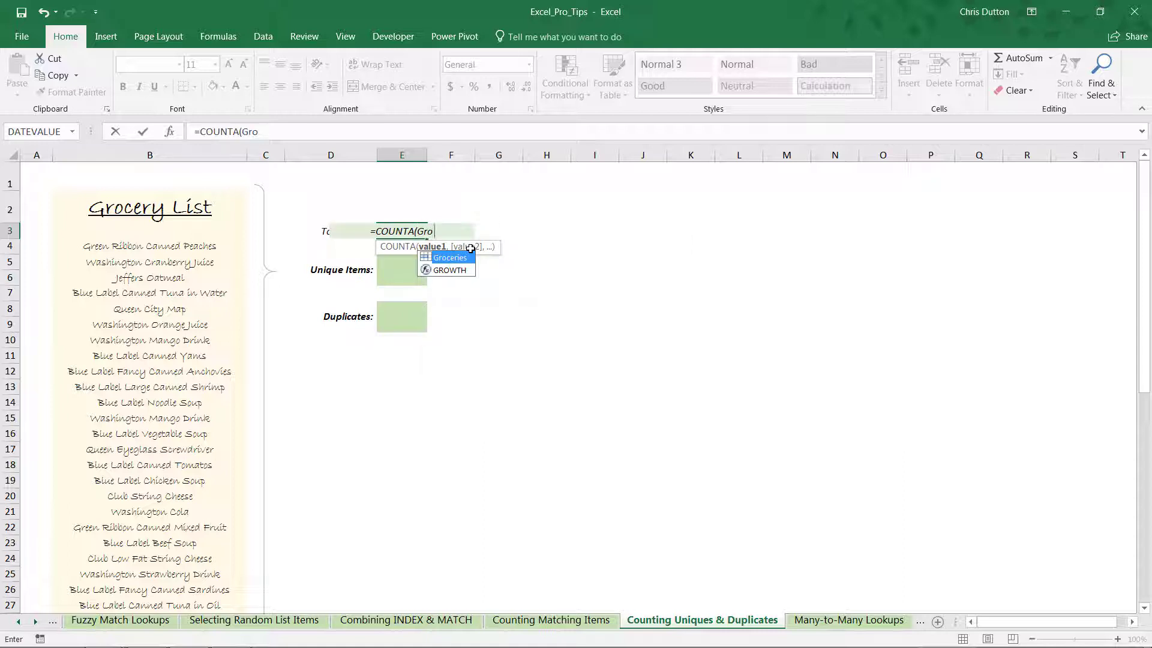
pyautogui.press('Tab')
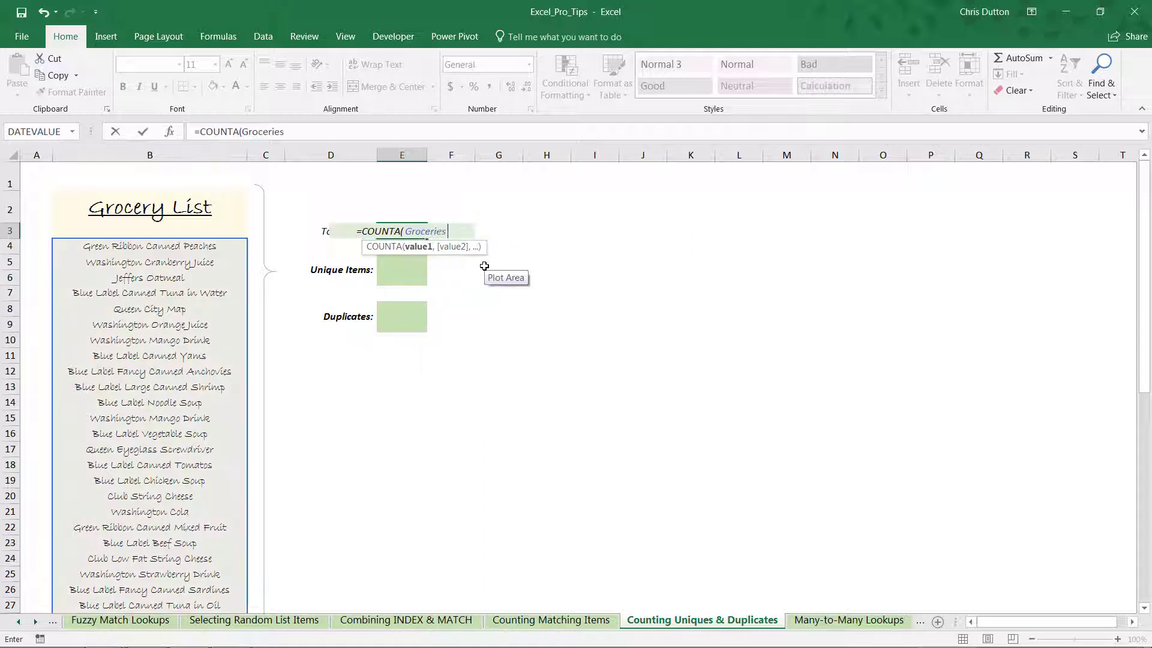
pyautogui.write(')')
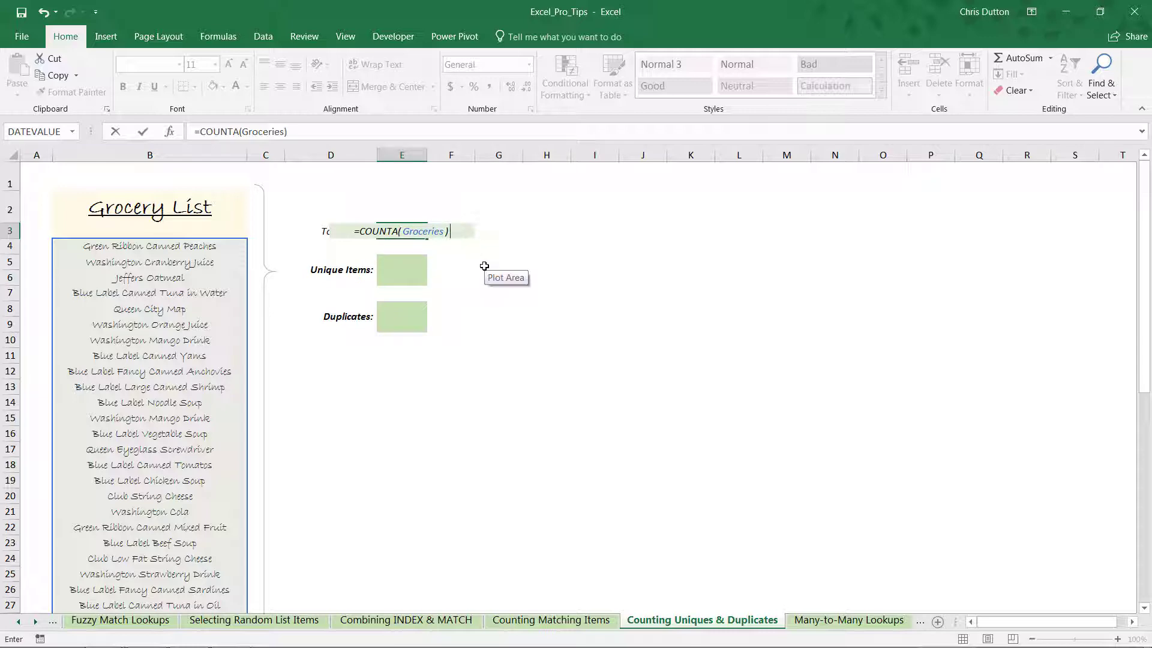
pyautogui.press('Return')
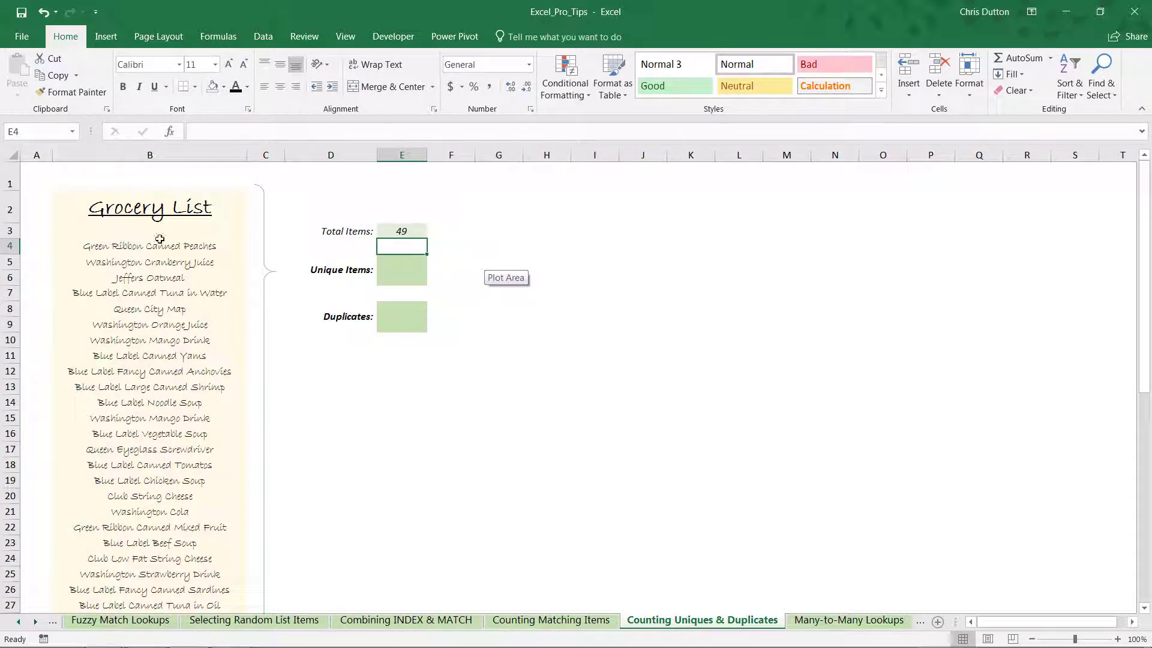
pyautogui.scroll(-6, 155, 375)
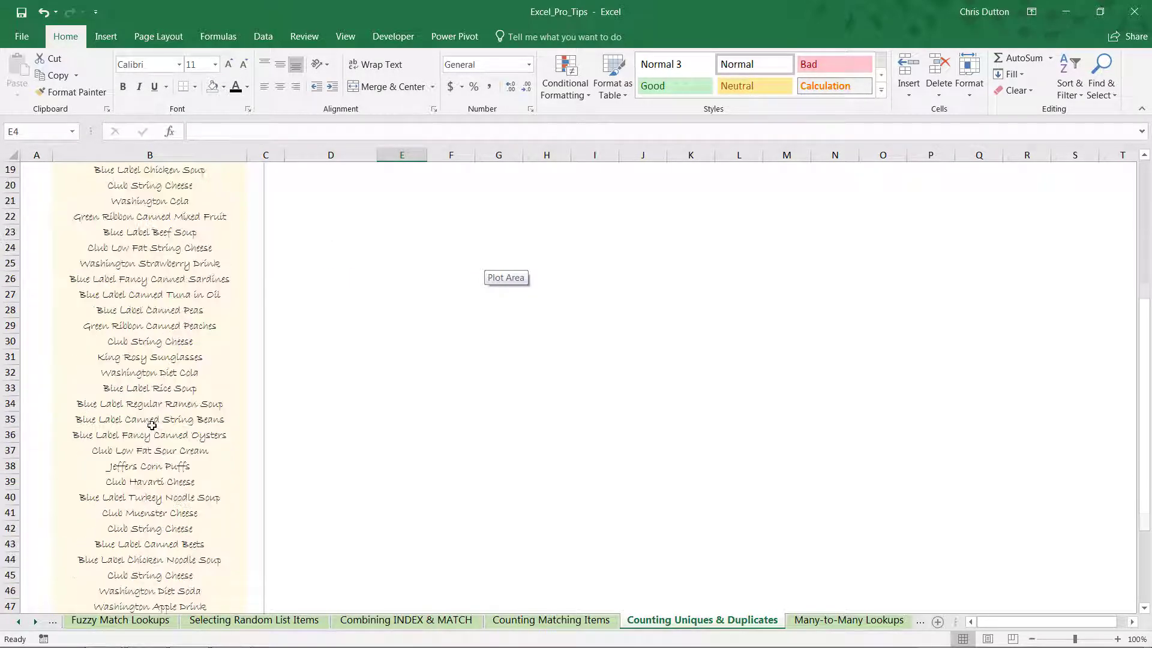
pyautogui.scroll(-4, 151, 426)
pyautogui.scroll(10, 151, 480)
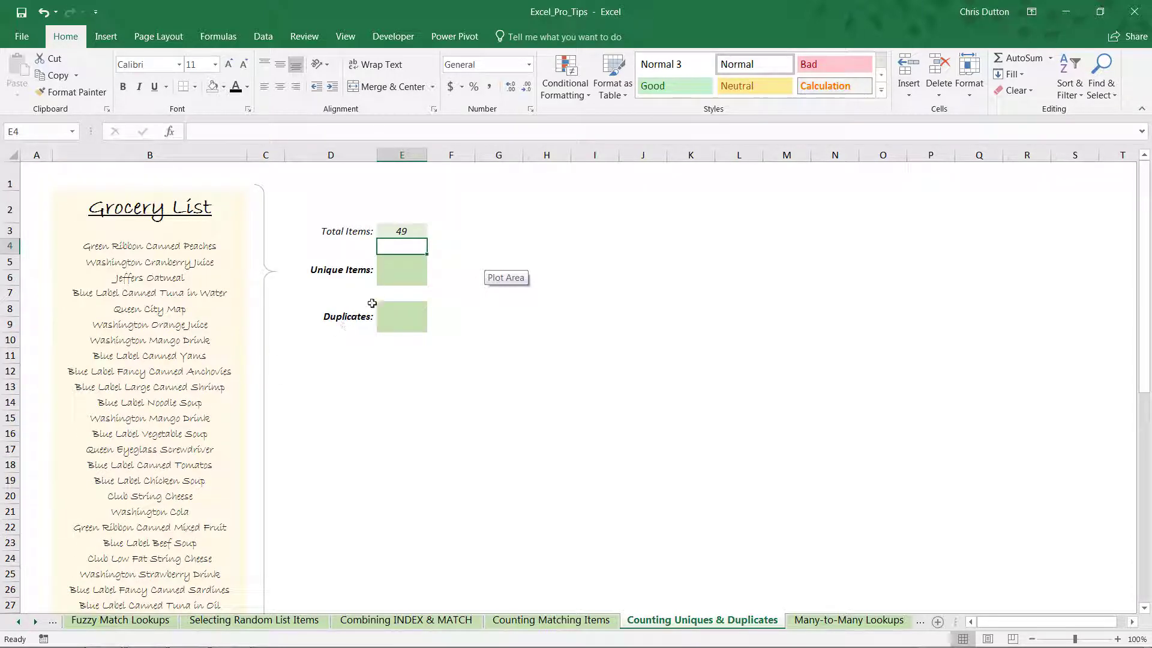
pyautogui.click(398, 268)
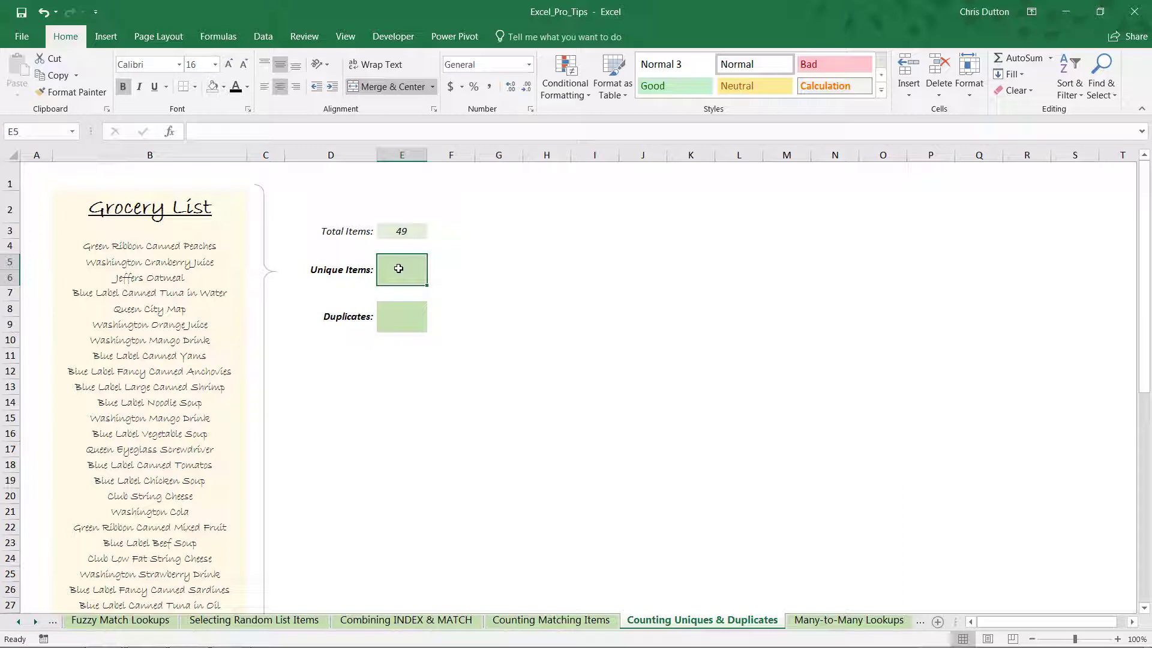
# Insert two blank helper columns at D and E before the summary boxes.
pyautogui.rightClick(311, 158)
pyautogui.click(346, 252)
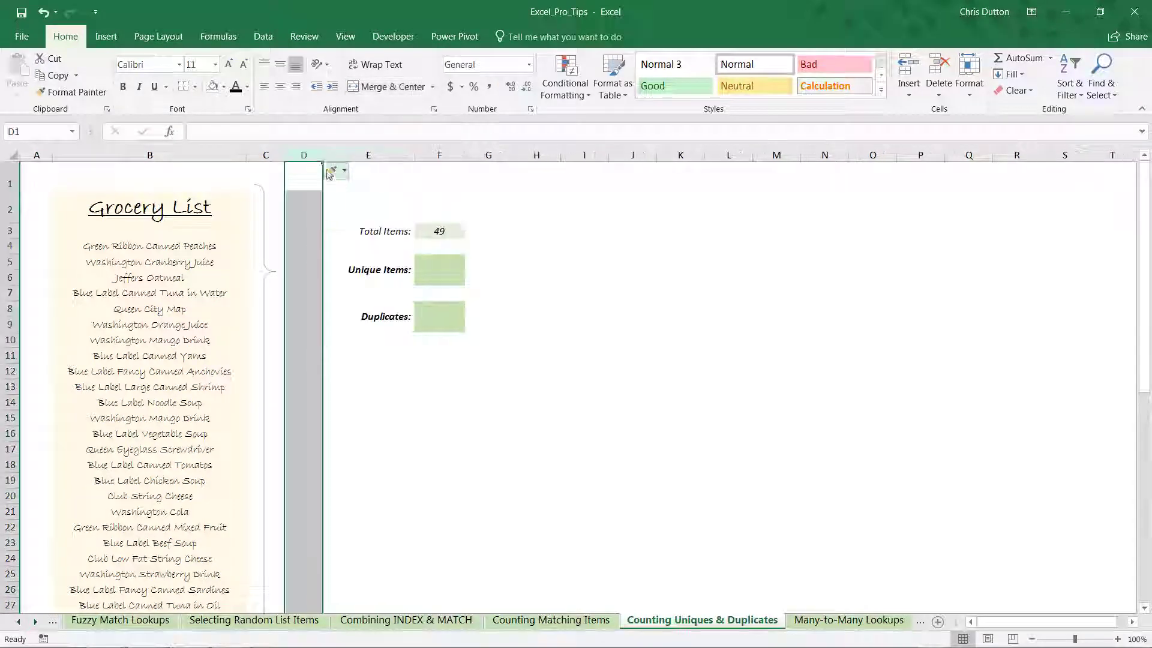
pyautogui.rightClick(309, 157)
pyautogui.click(336, 261)
pyautogui.moveTo(302, 245); pyautogui.dragTo(337, 388)
# Enter =COUNTIF(Groceries,B4) in D4, returning 2 for Green Ribbon Canned Peaches.
pyautogui.click(302, 251)
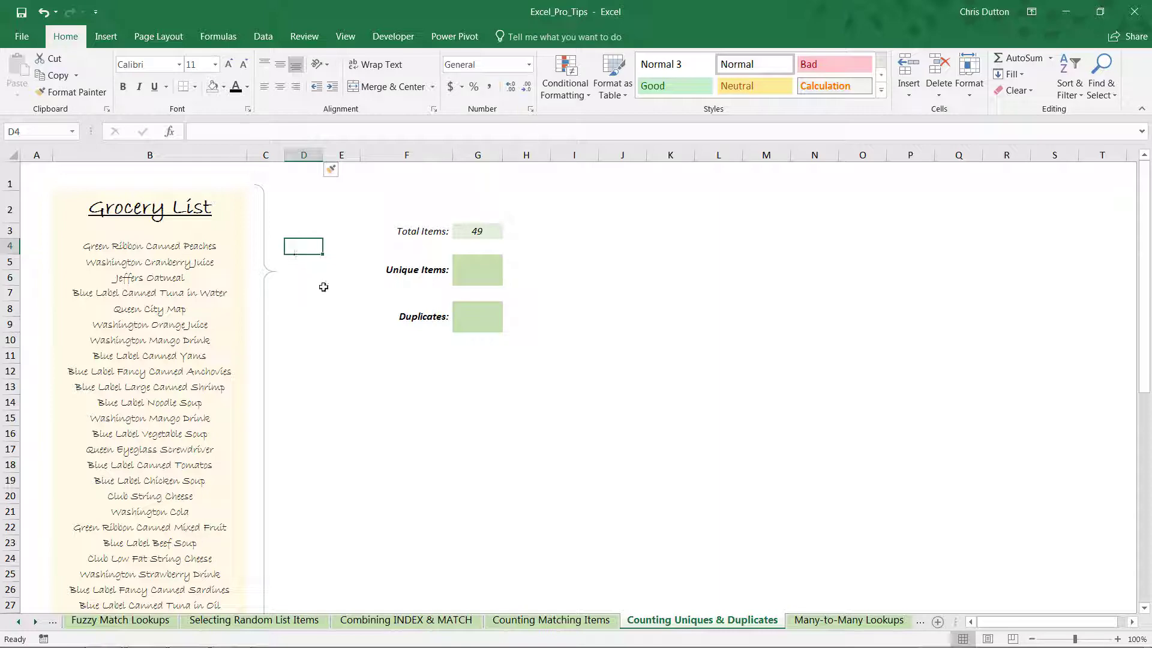
pyautogui.write('=COUNTIF(')
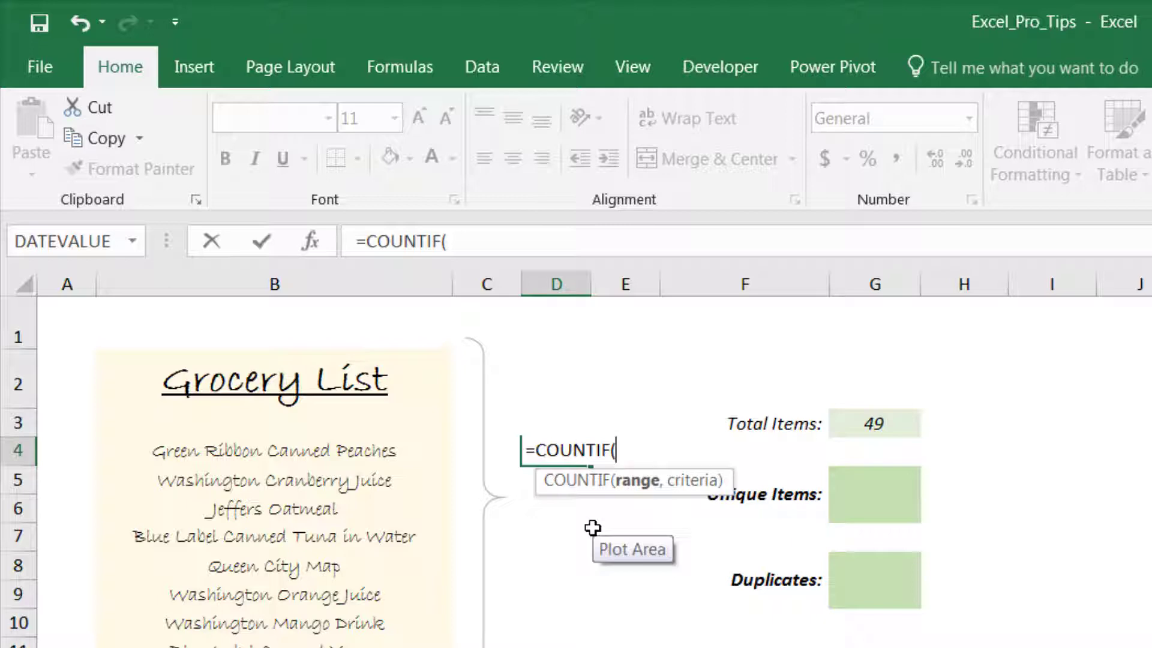
pyautogui.write('Gro')
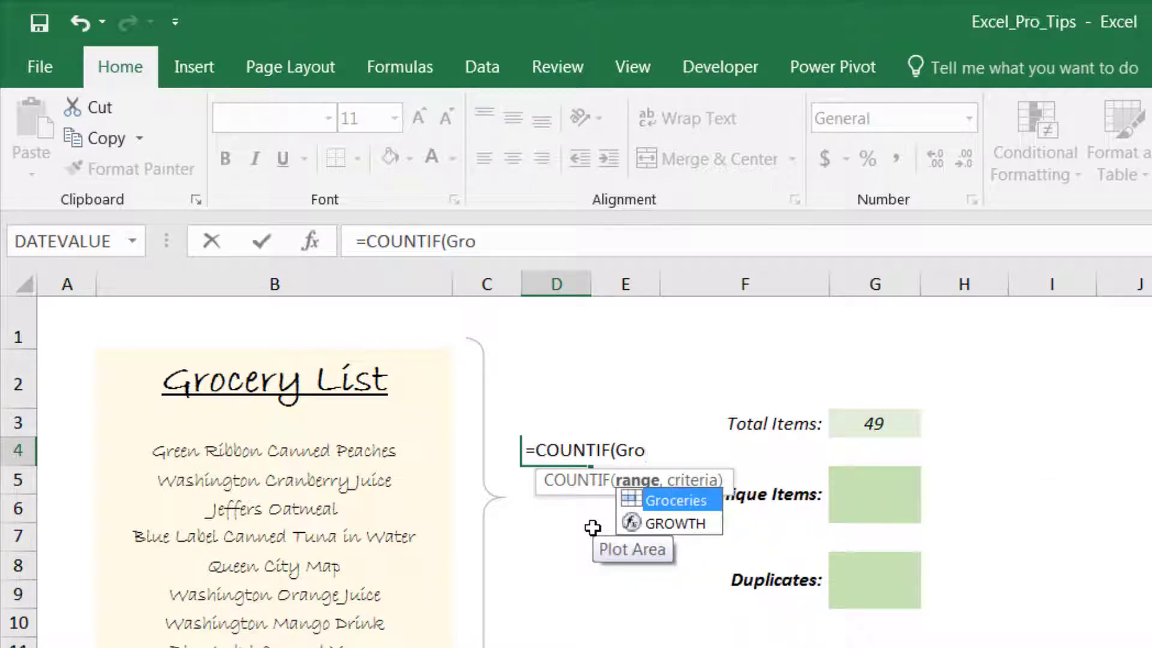
pyautogui.press('Tab')
pyautogui.write(',')
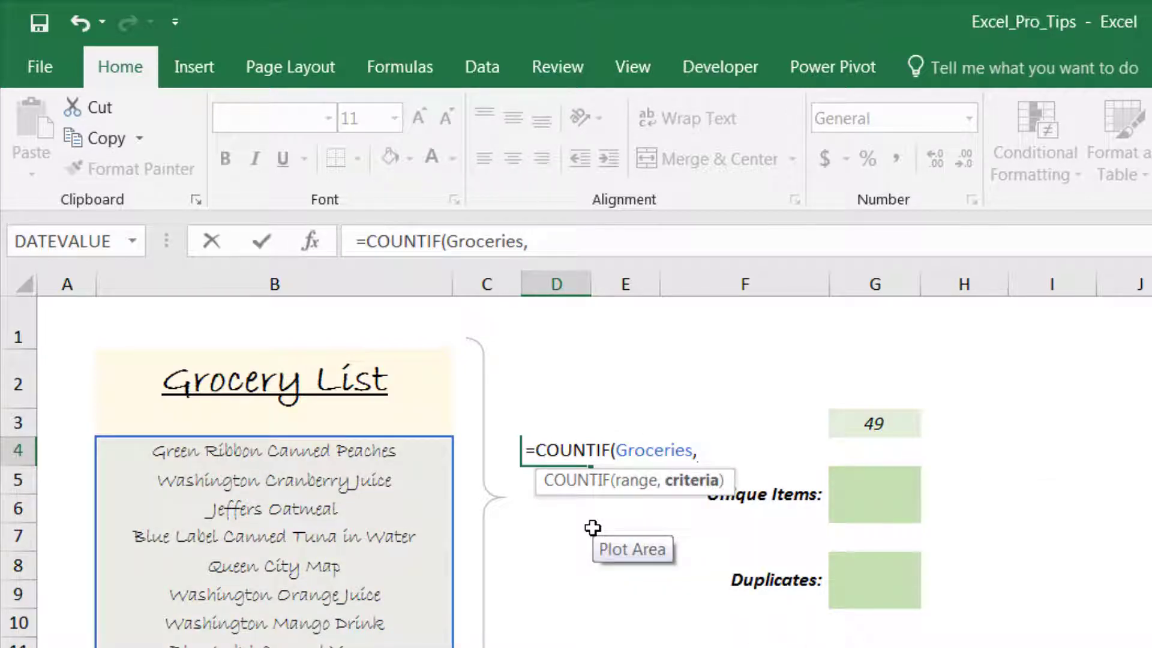
pyautogui.click(321, 451)
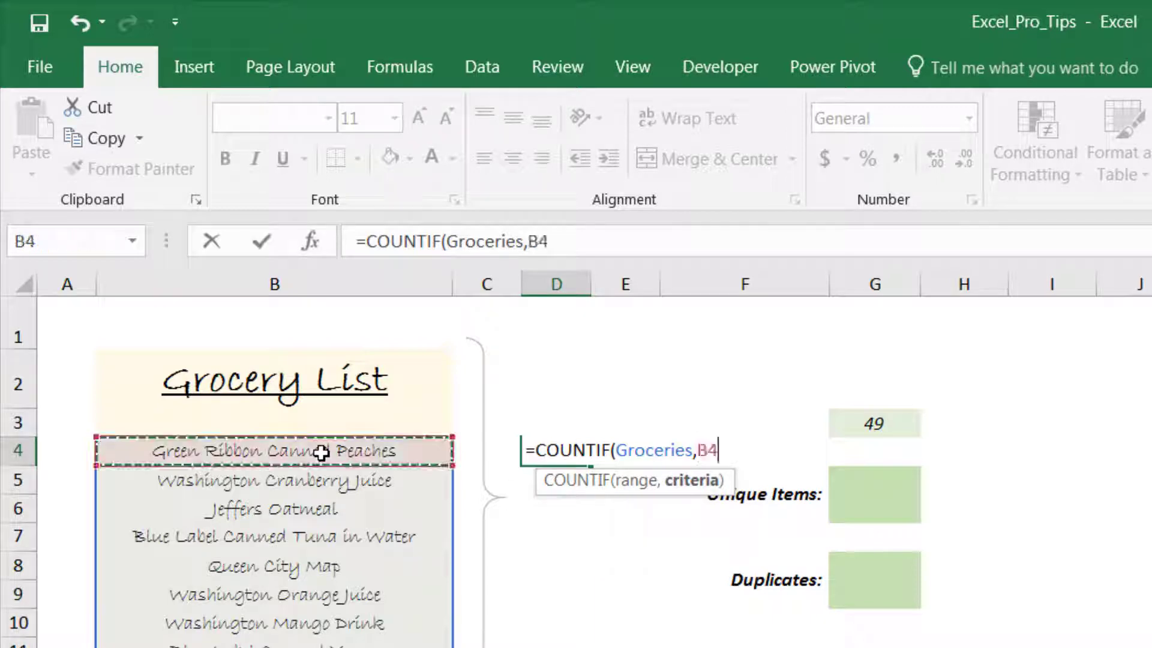
pyautogui.write(')')
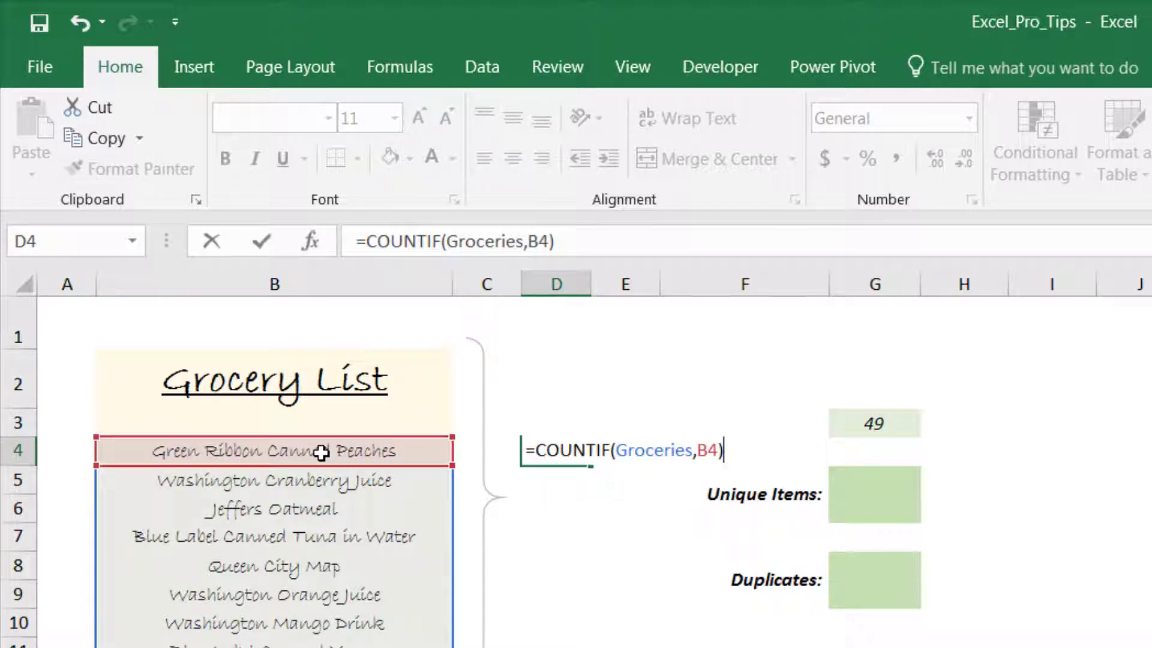
pyautogui.press('Return')
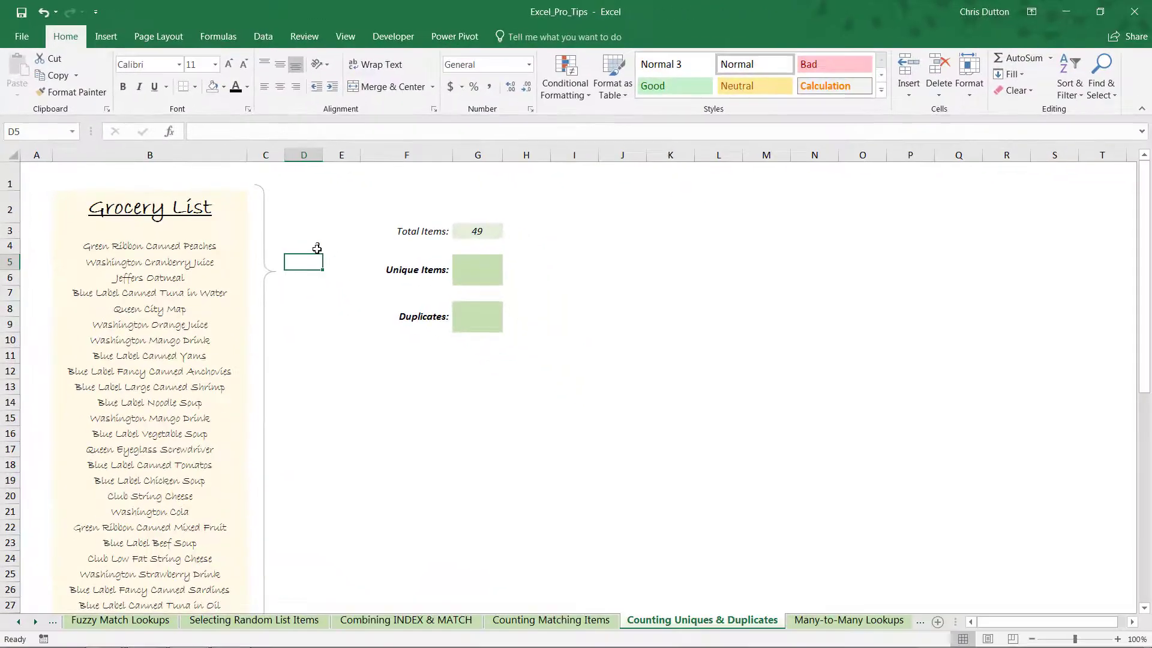
pyautogui.click(316, 248)
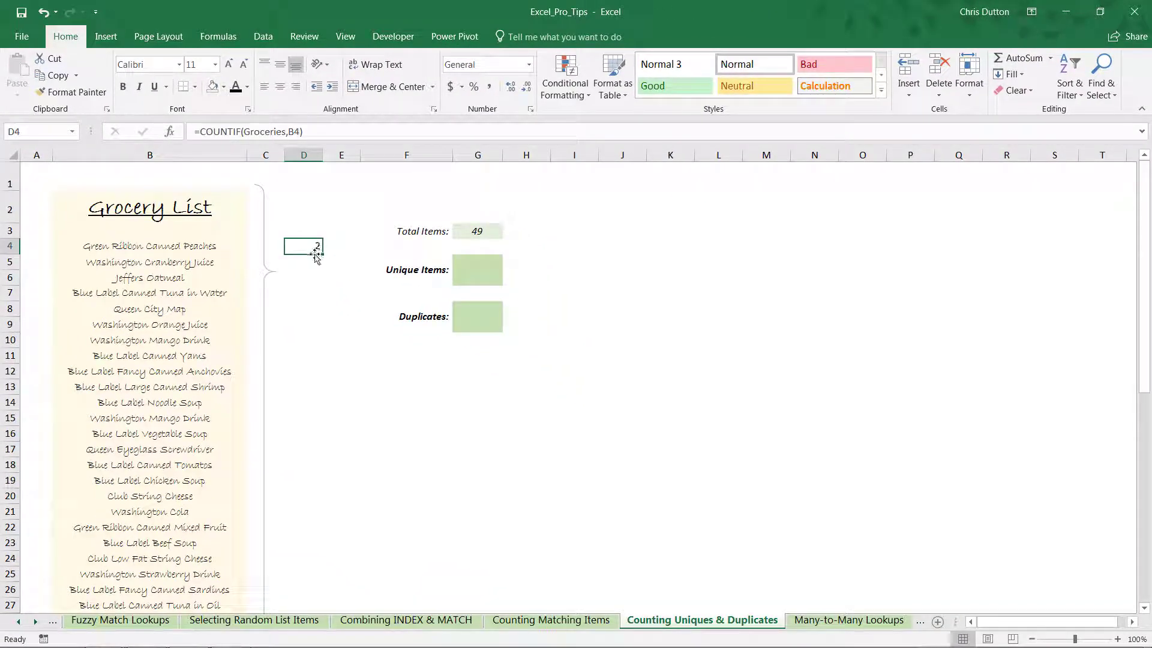
pyautogui.click(188, 245)
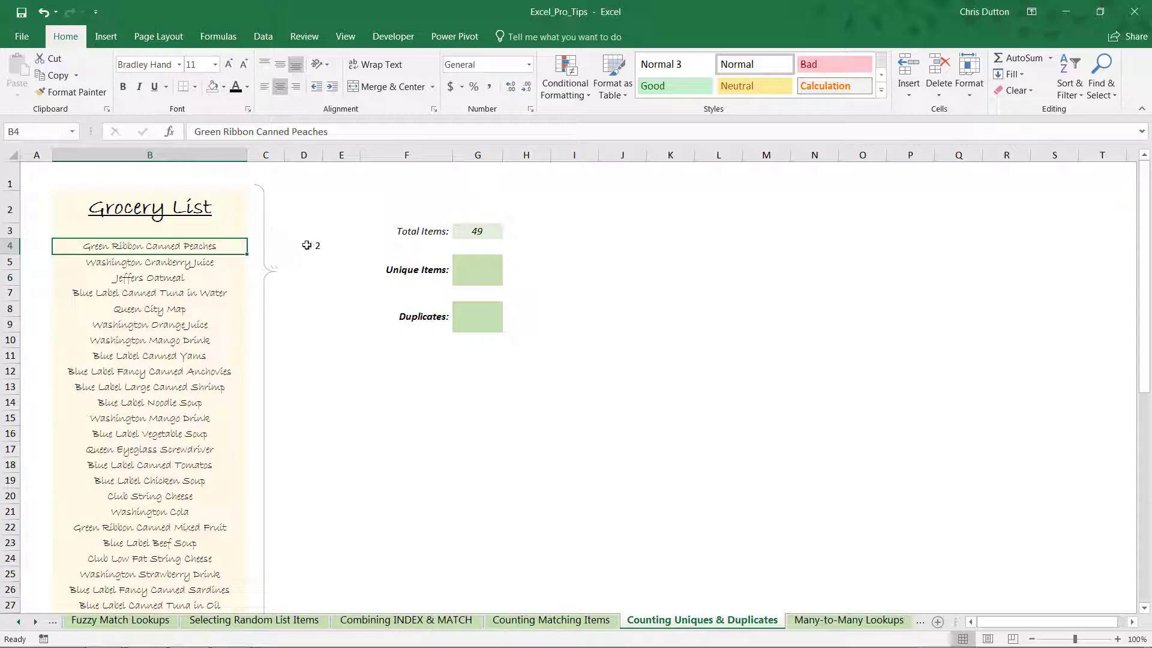
# Copy the D4 COUNTIF formula down column D.
pyautogui.click(308, 245)
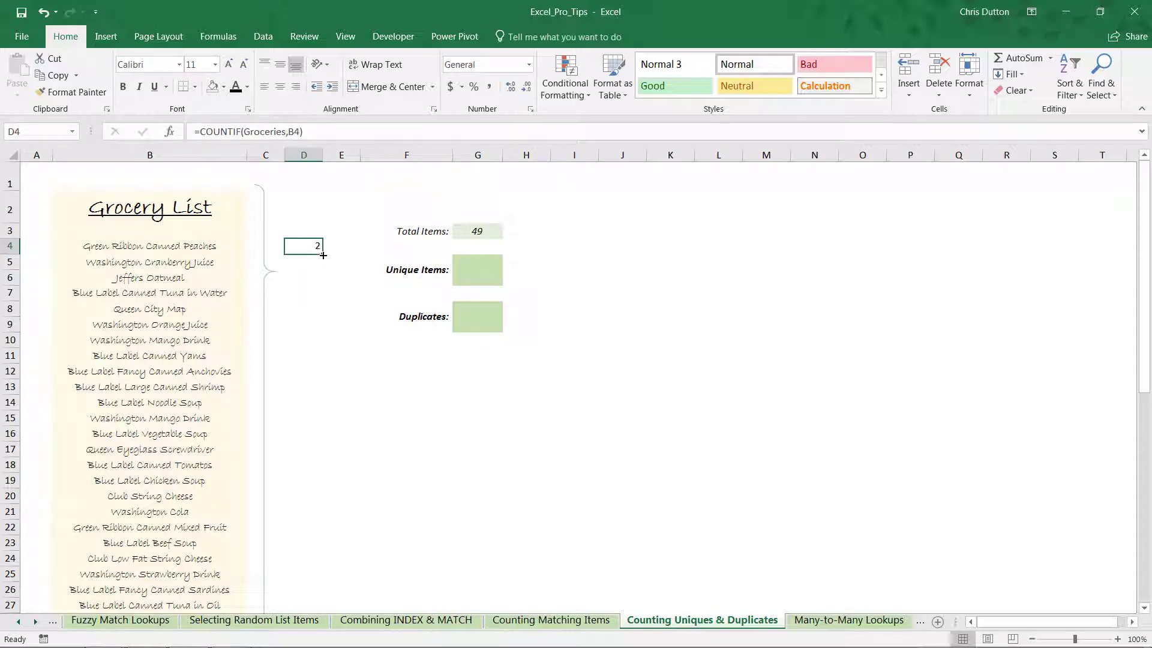
pyautogui.moveTo(323, 255); pyautogui.dragTo(320, 591)
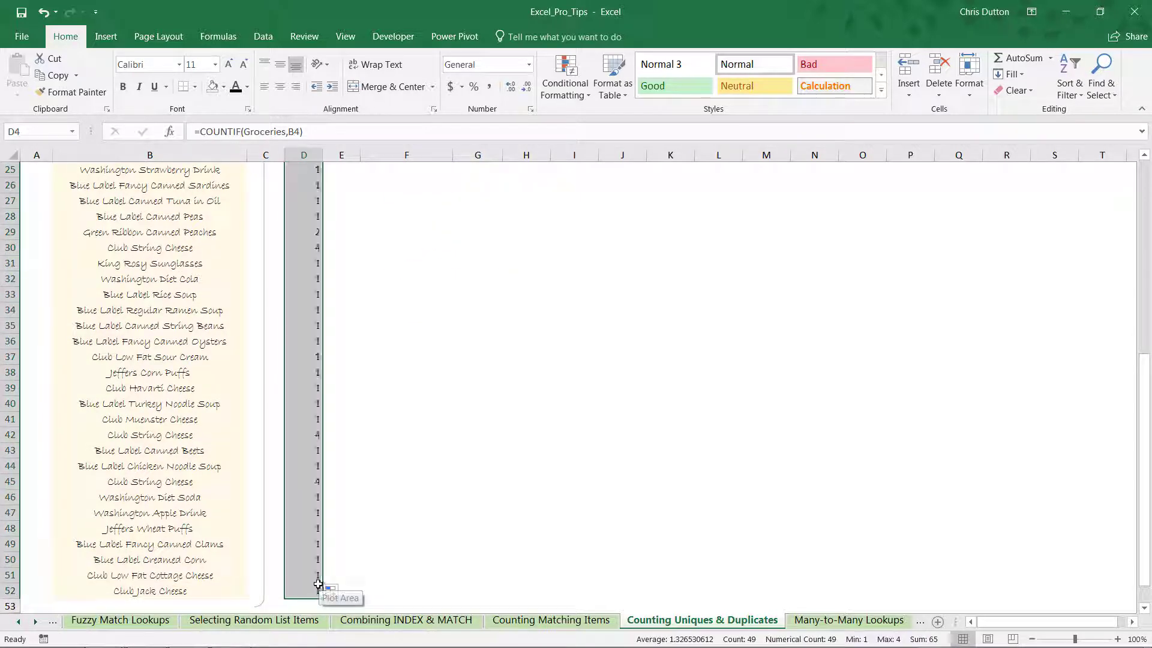
pyautogui.scroll(4, 189, 504)
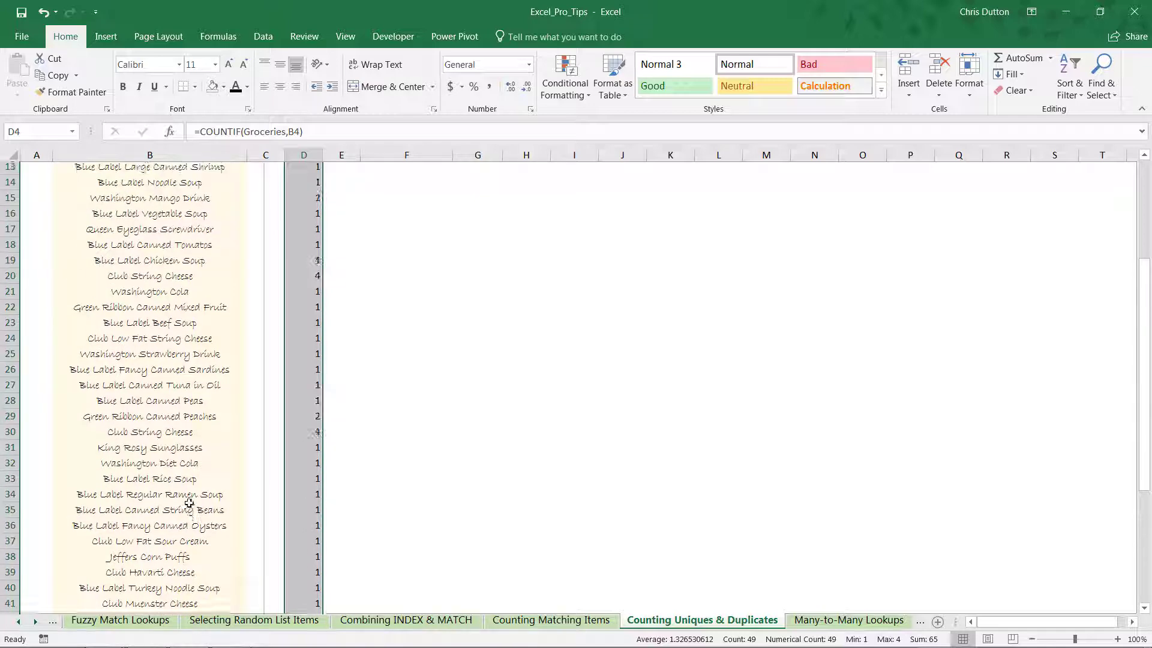
pyautogui.click(161, 400)
# Compare counts of repeated items, such as Washington Mango Drink counted 2.
pyautogui.click(157, 338)
pyautogui.click(166, 309)
pyautogui.scroll(4, 165, 312)
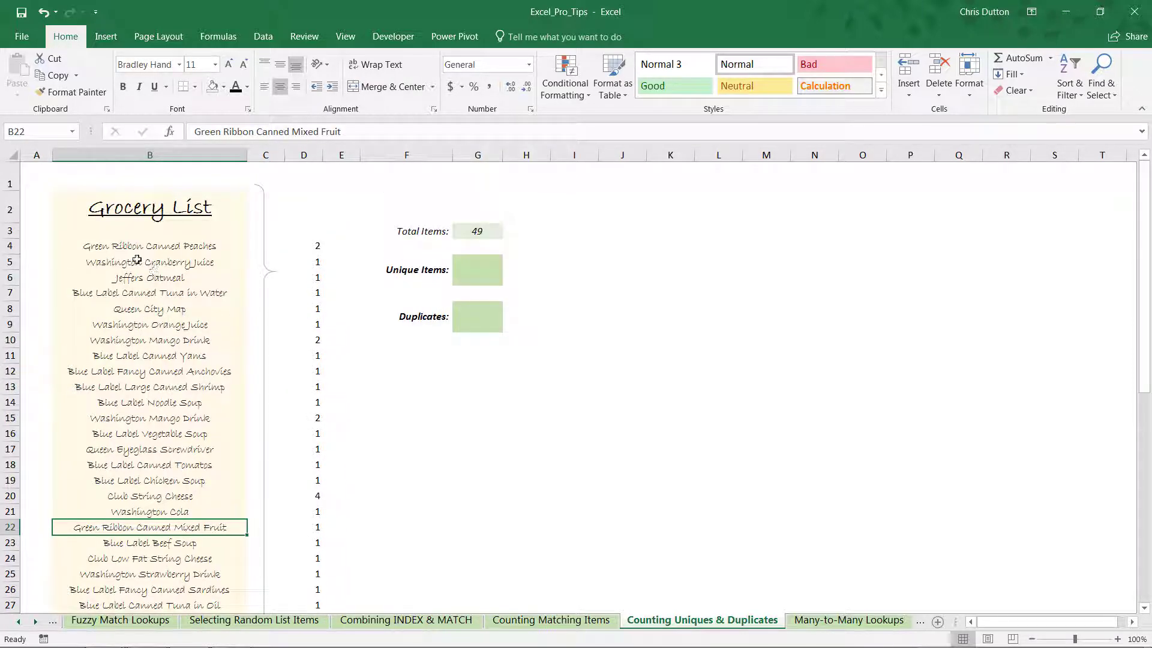
pyautogui.click(137, 259)
pyautogui.click(307, 260)
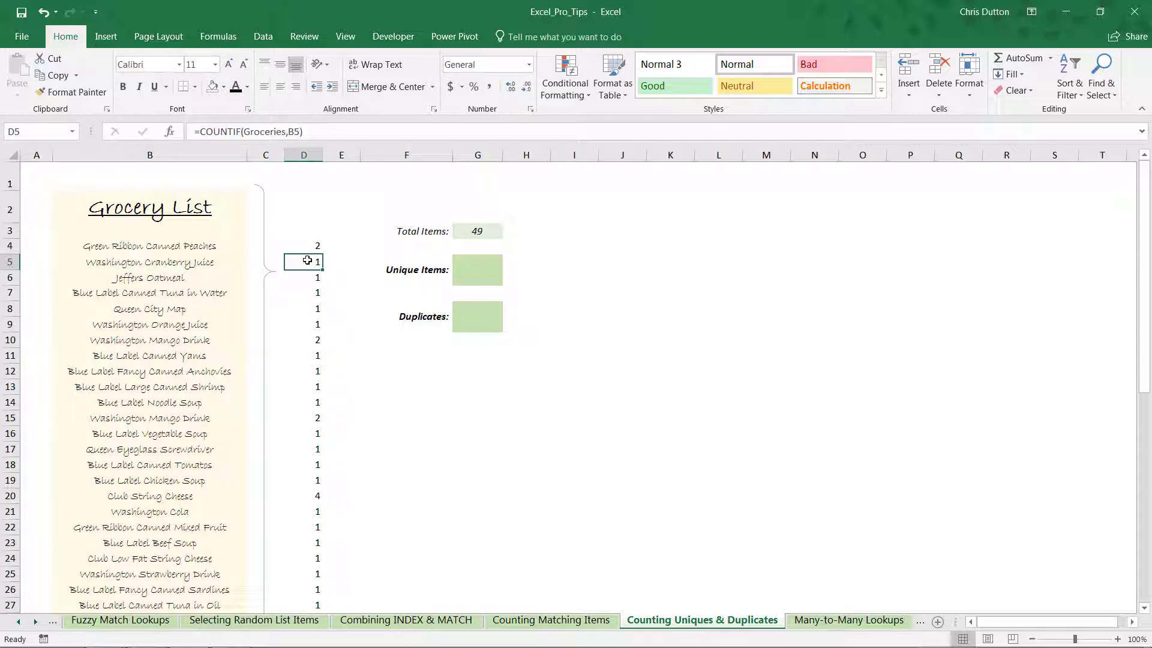
pyautogui.click(167, 340)
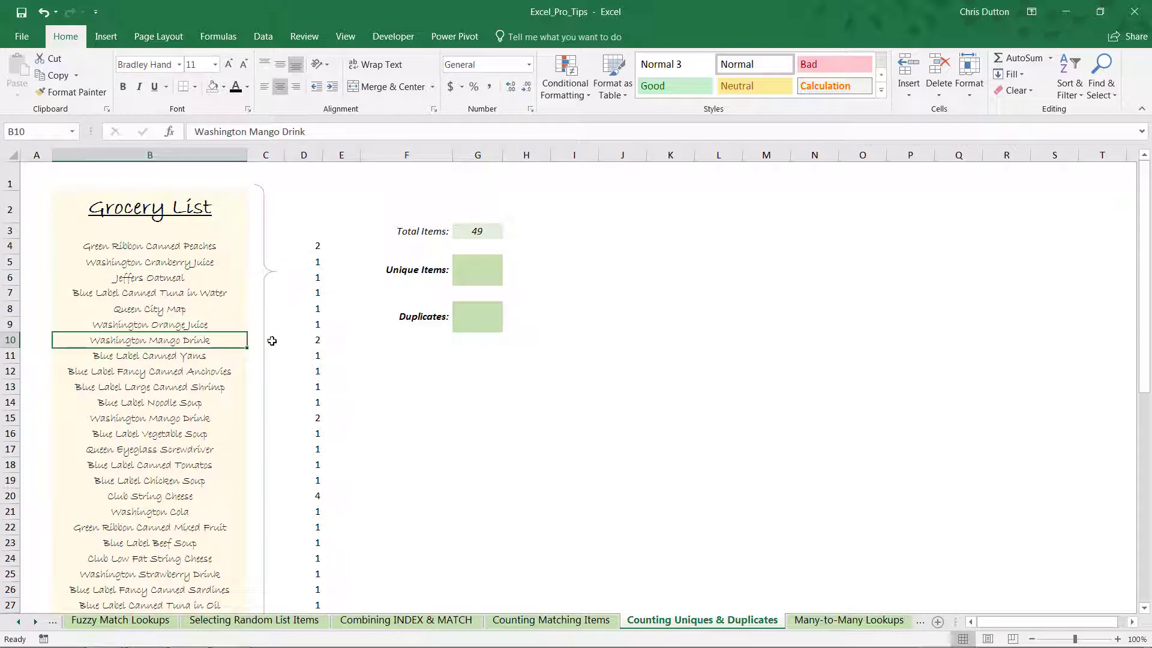
pyautogui.click(306, 340)
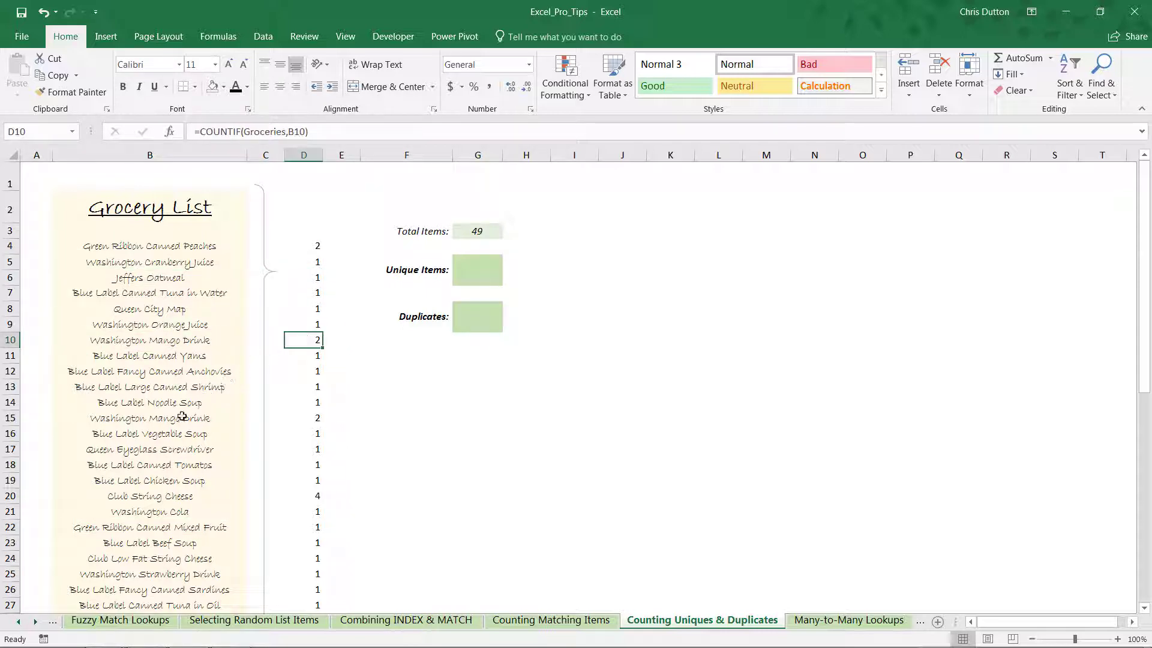
pyautogui.moveTo(163, 420); pyautogui.dragTo(306, 418)
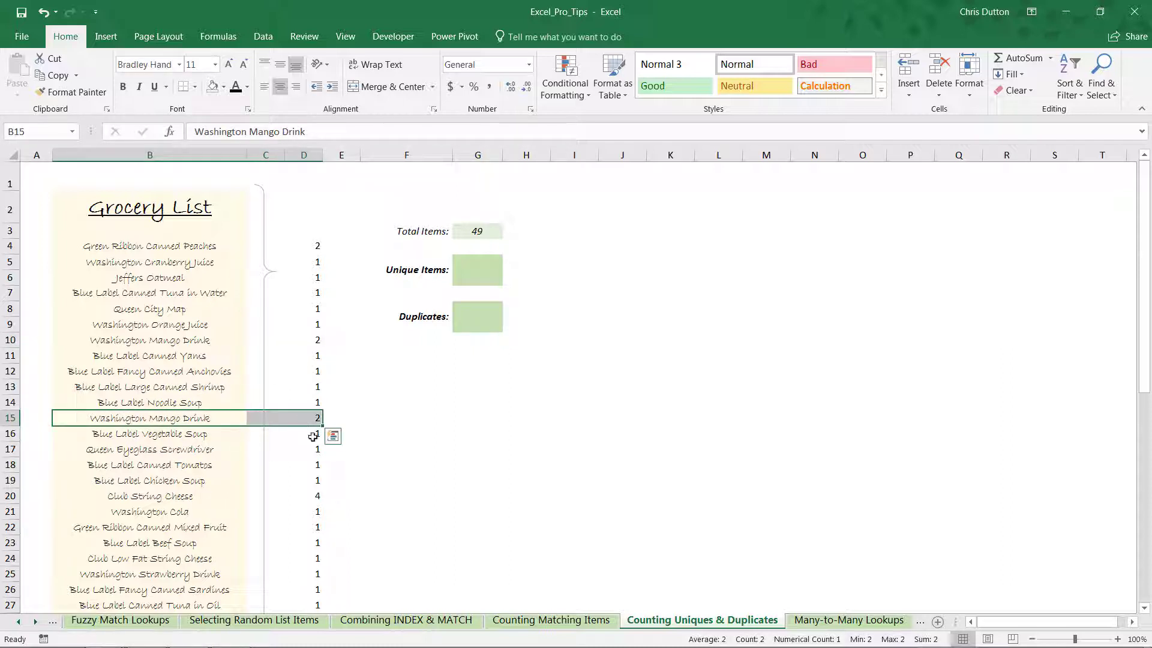
pyautogui.scroll(-4, 312, 426)
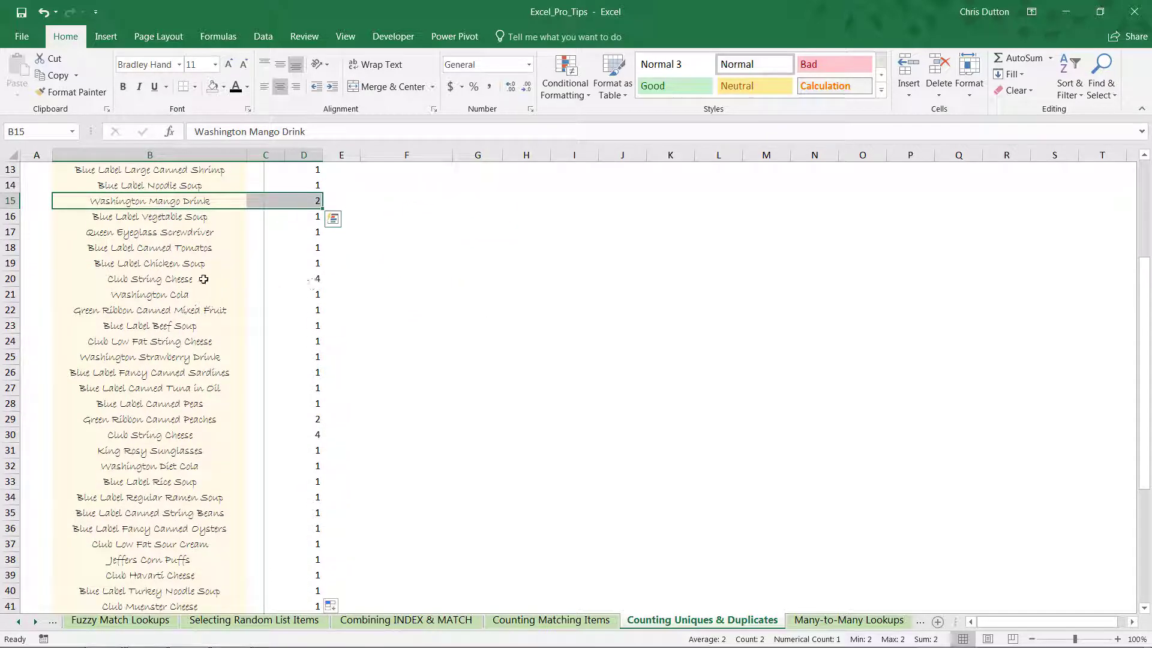
# Locate the four Club String Cheese entries, each counted 4.
pyautogui.click(245, 280)
pyautogui.scroll(-3, 290, 360)
pyautogui.click(187, 293)
pyautogui.scroll(-2, 183, 378)
pyautogui.click(160, 392)
pyautogui.click(161, 435)
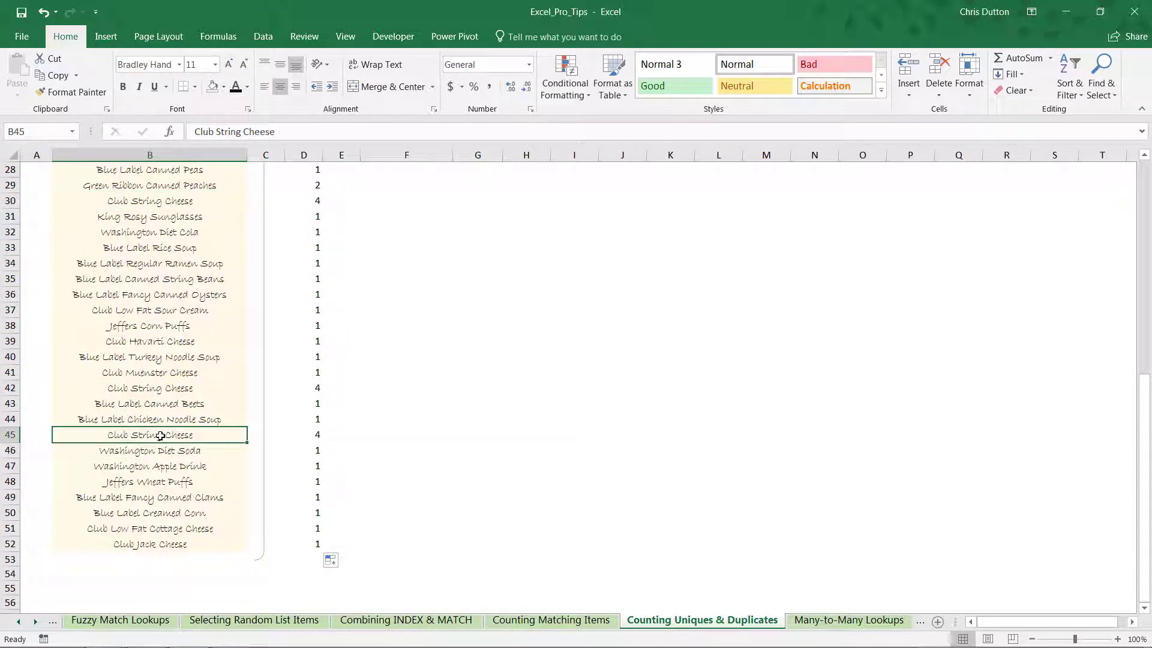
pyautogui.scroll(9, 313, 389)
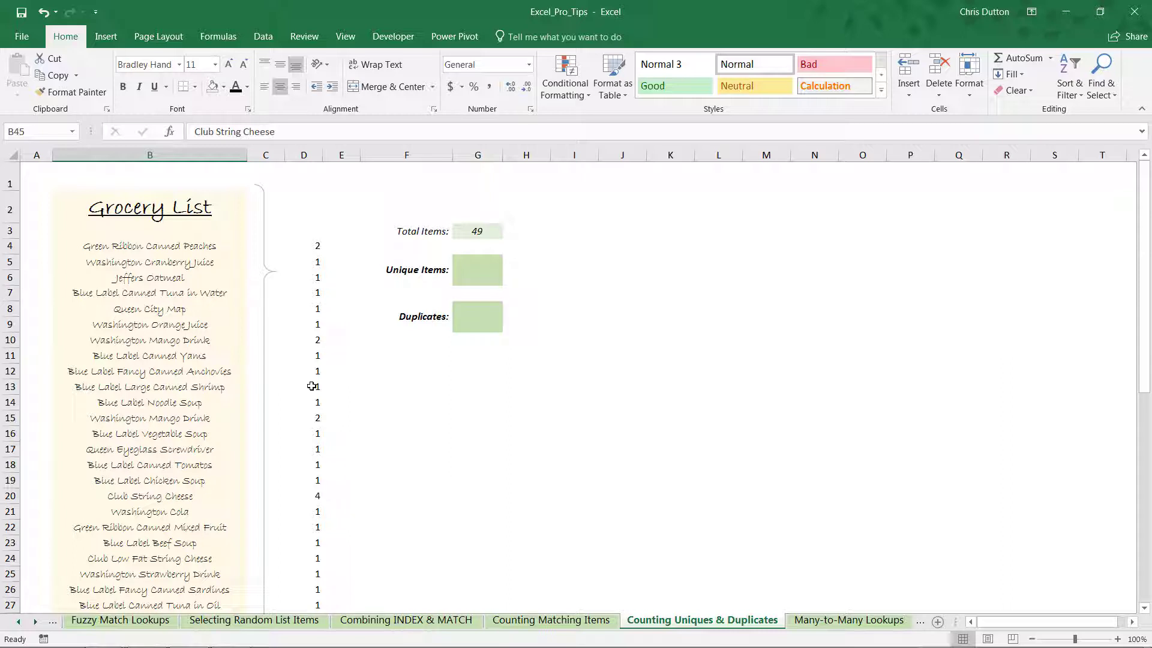
# Change D4 to =COUNTIF(Groceries,Groceries) and fill it down to D52.
pyautogui.click(307, 245)
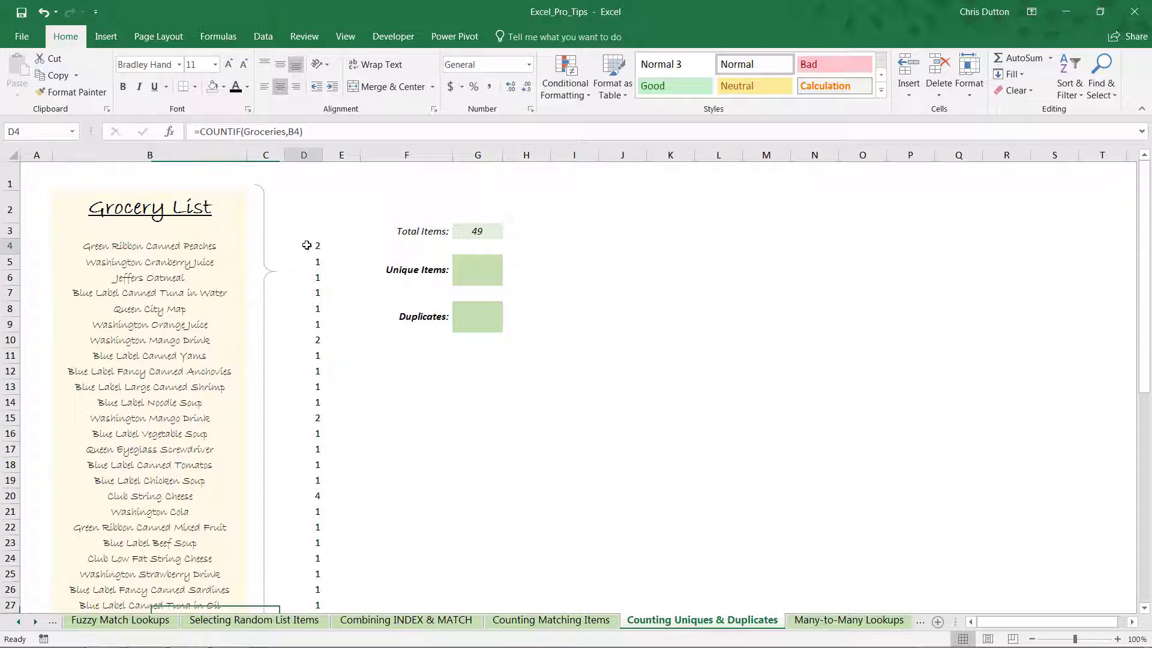
pyautogui.click(301, 131)
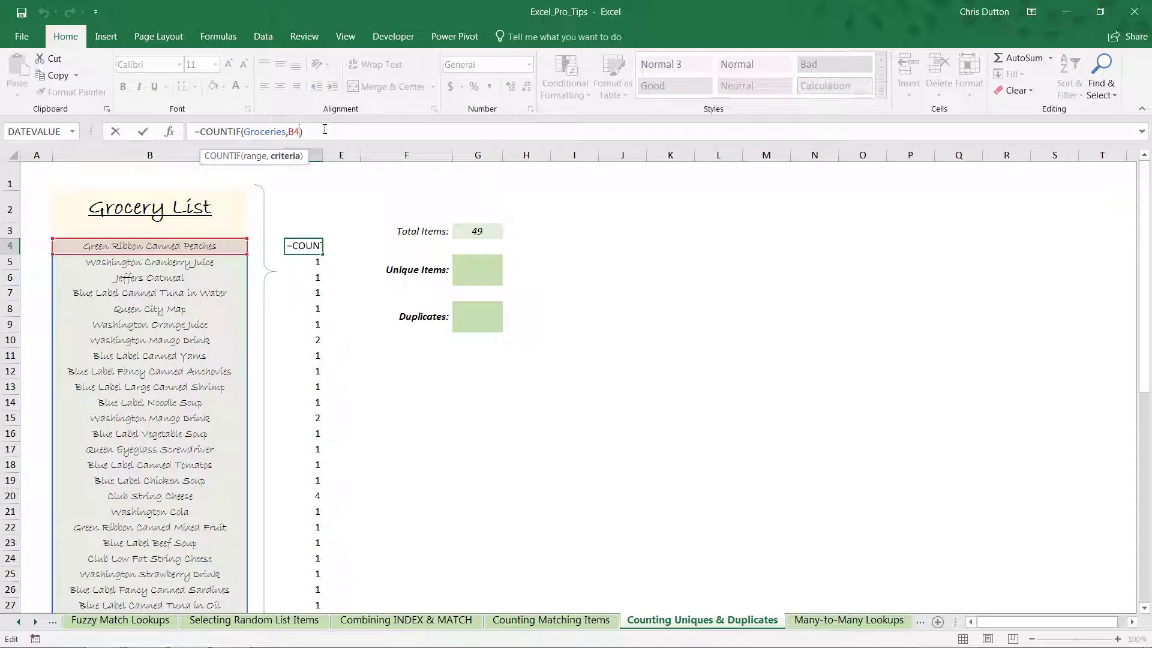
pyautogui.press('BackSpace')
pyautogui.press('BackSpace')
pyautogui.write('Gr')
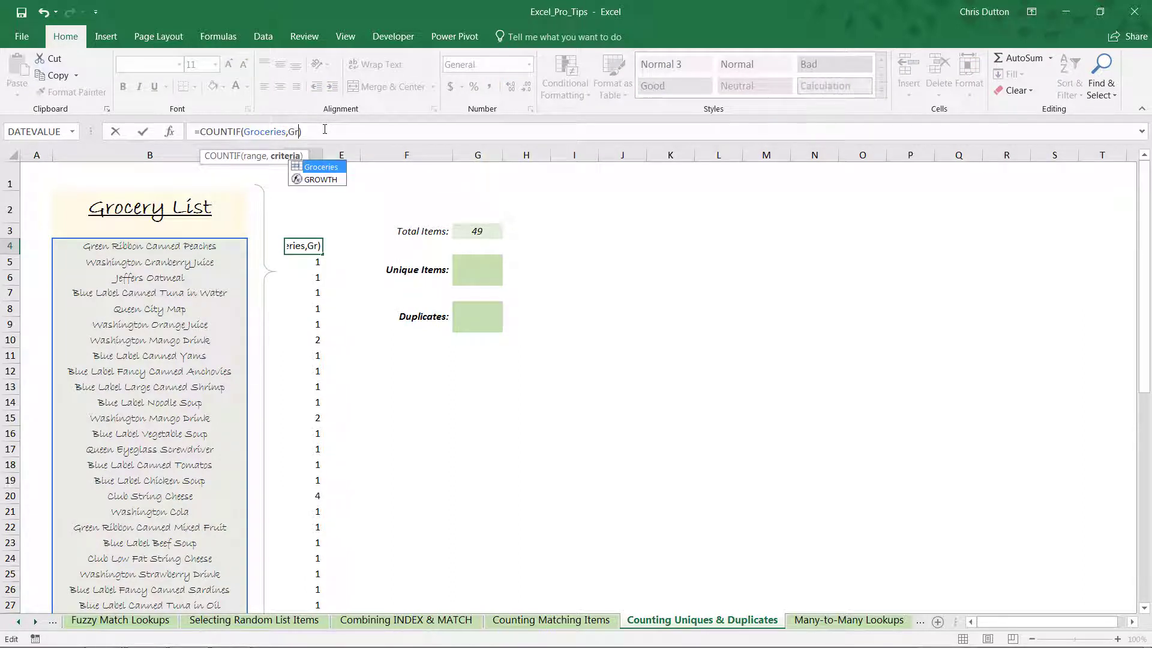
pyautogui.press('Tab')
pyautogui.press('Return')
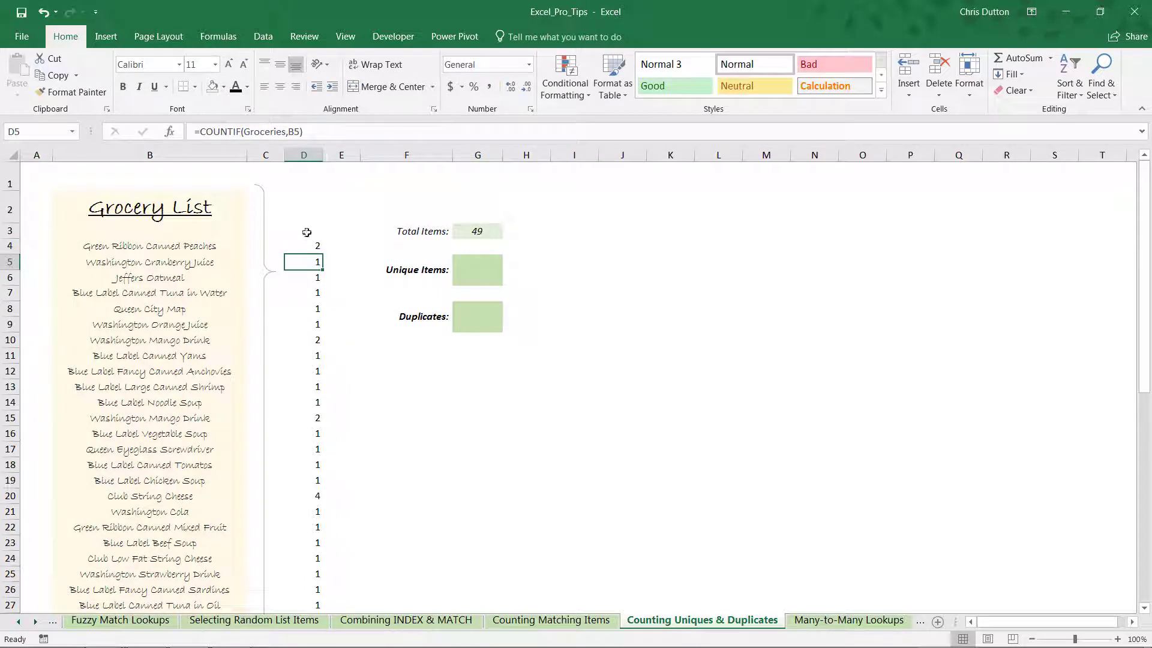
pyautogui.click(309, 246)
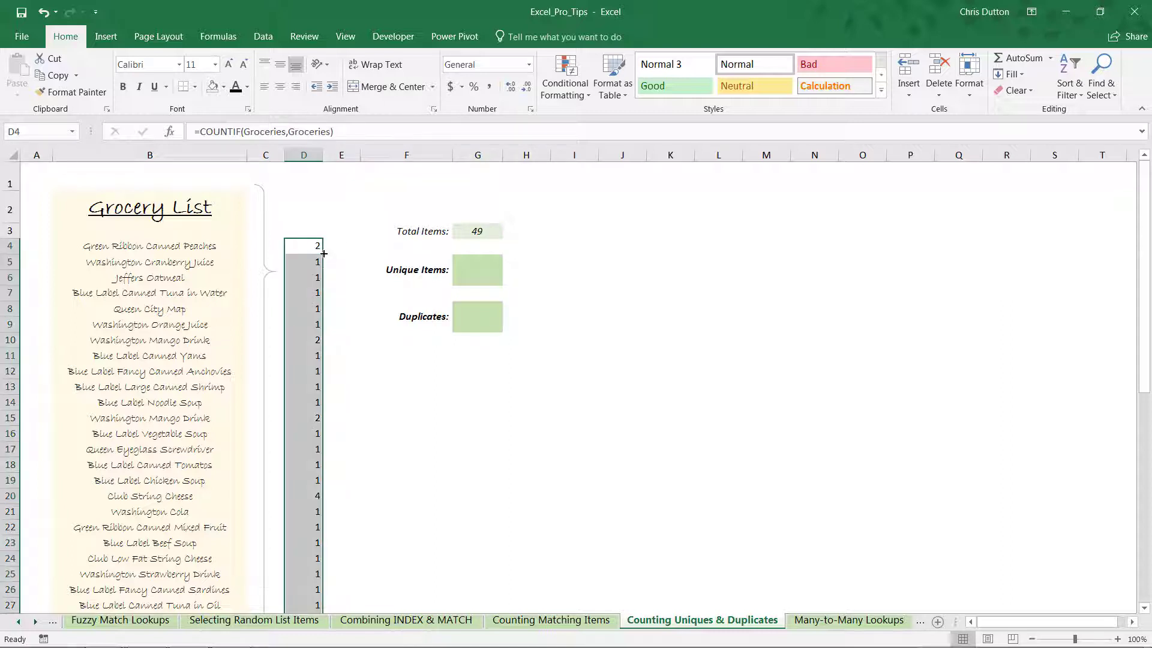
pyautogui.doubleClick(324, 254)
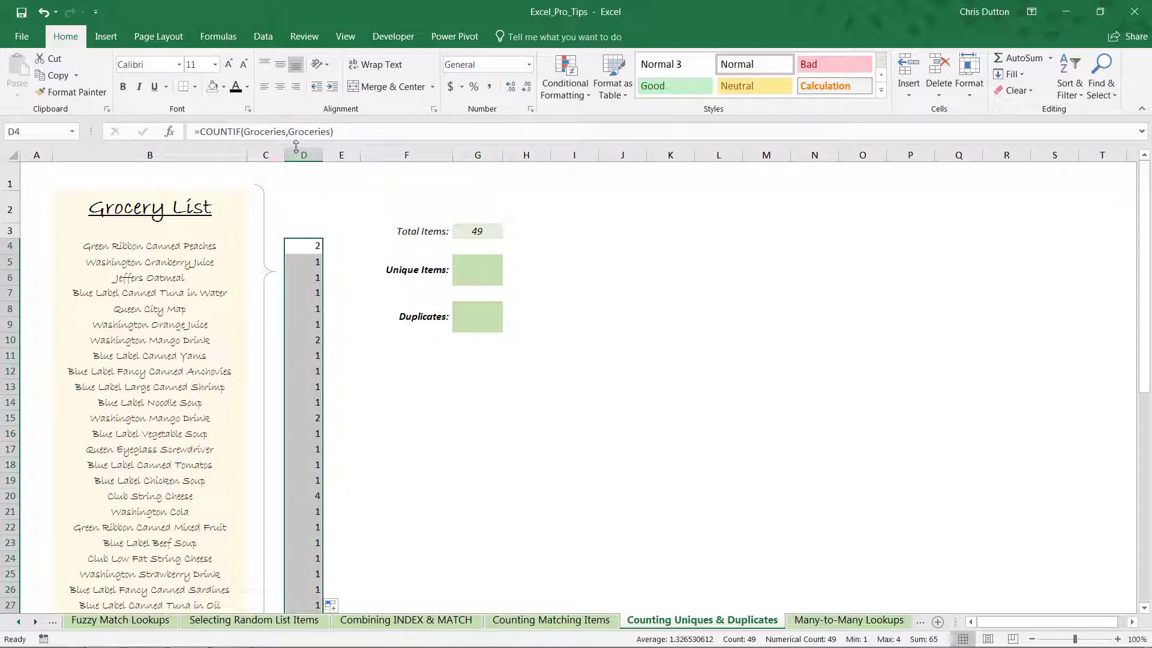
# Check the resulting counts down column D against their grocery items.
pyautogui.click(305, 290)
pyautogui.click(309, 360)
pyautogui.click(306, 412)
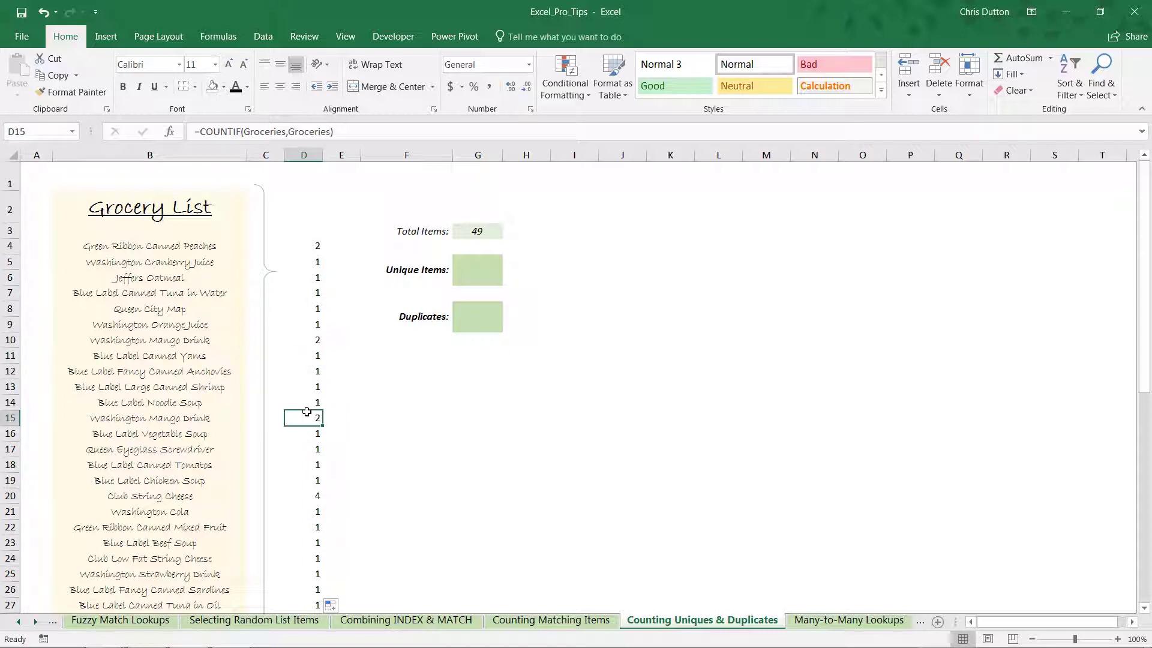
pyautogui.click(137, 418)
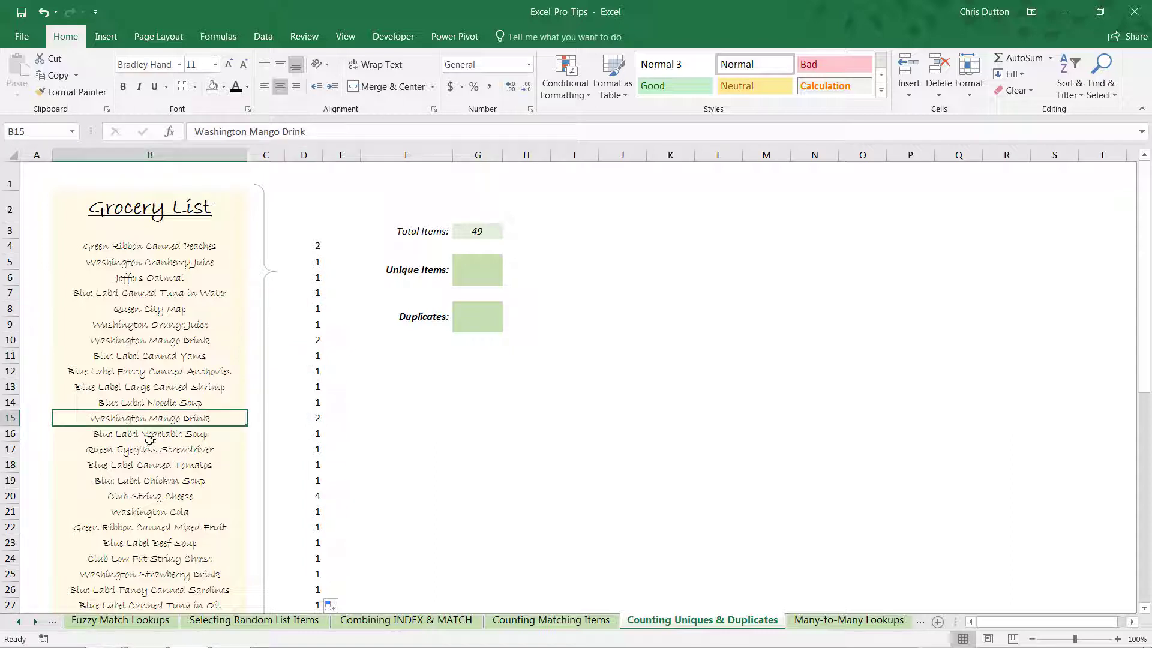
pyautogui.click(149, 436)
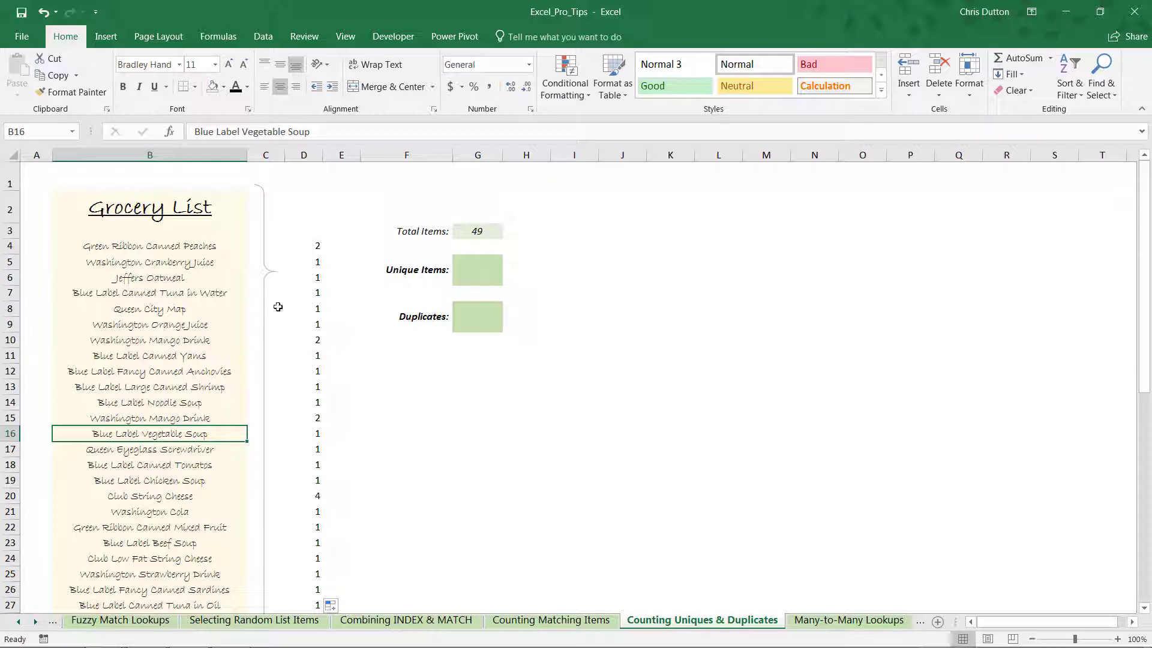
pyautogui.click(313, 246)
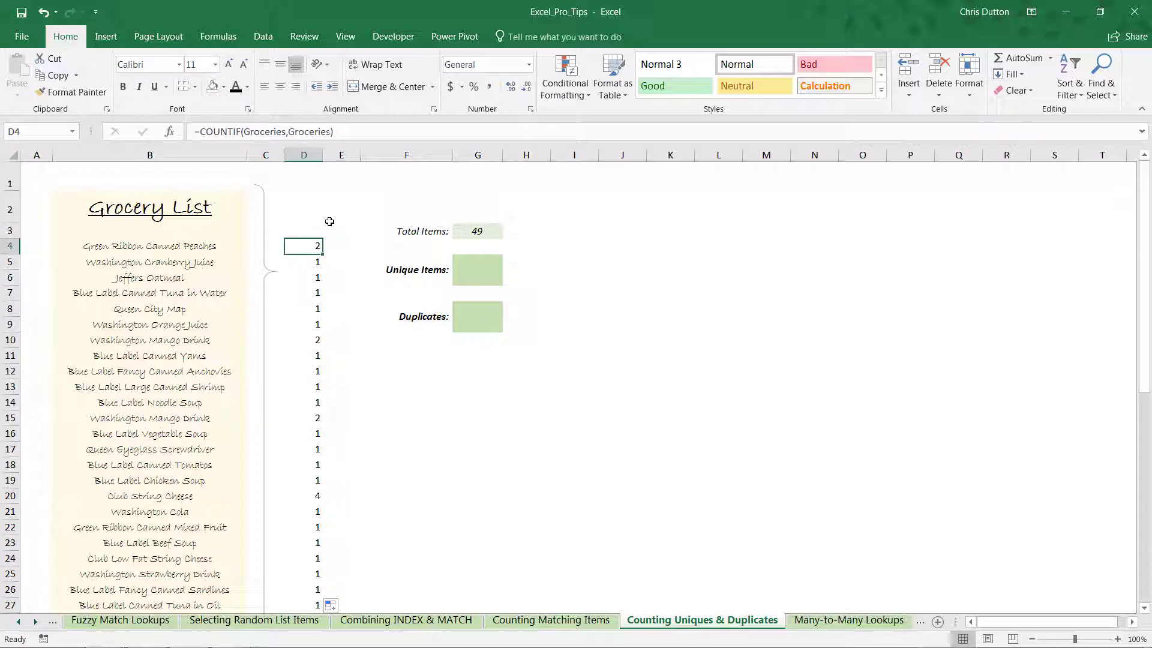
# Enter =1/D4 in E4 and fill it down to E52.
pyautogui.press('Right')
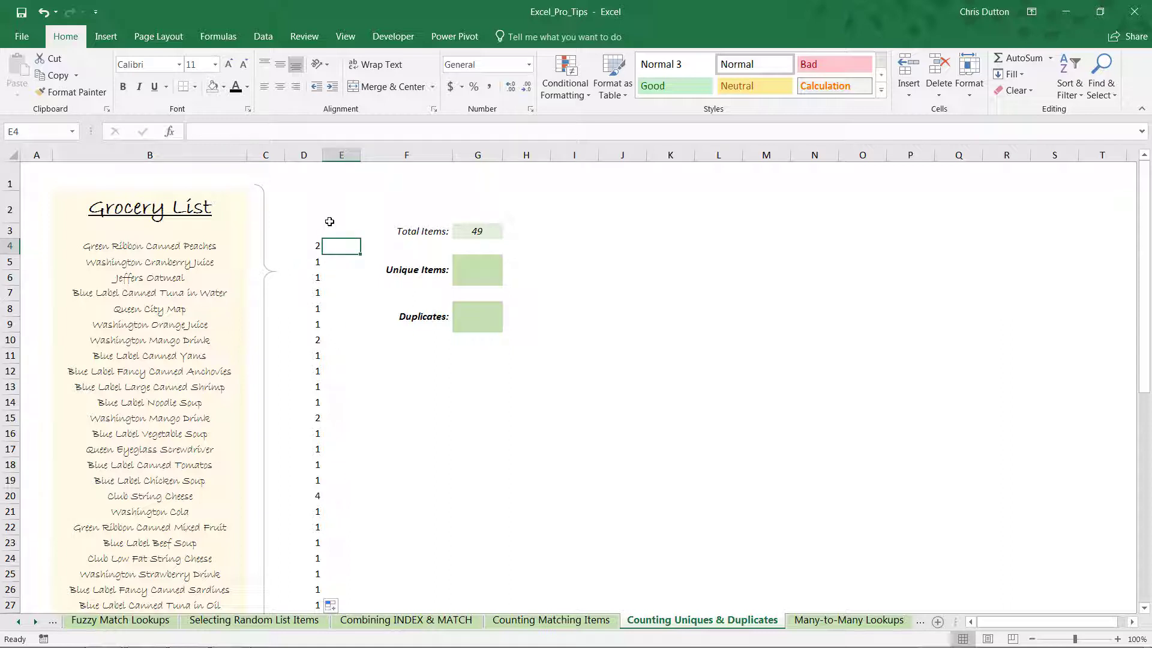
pyautogui.write('=')
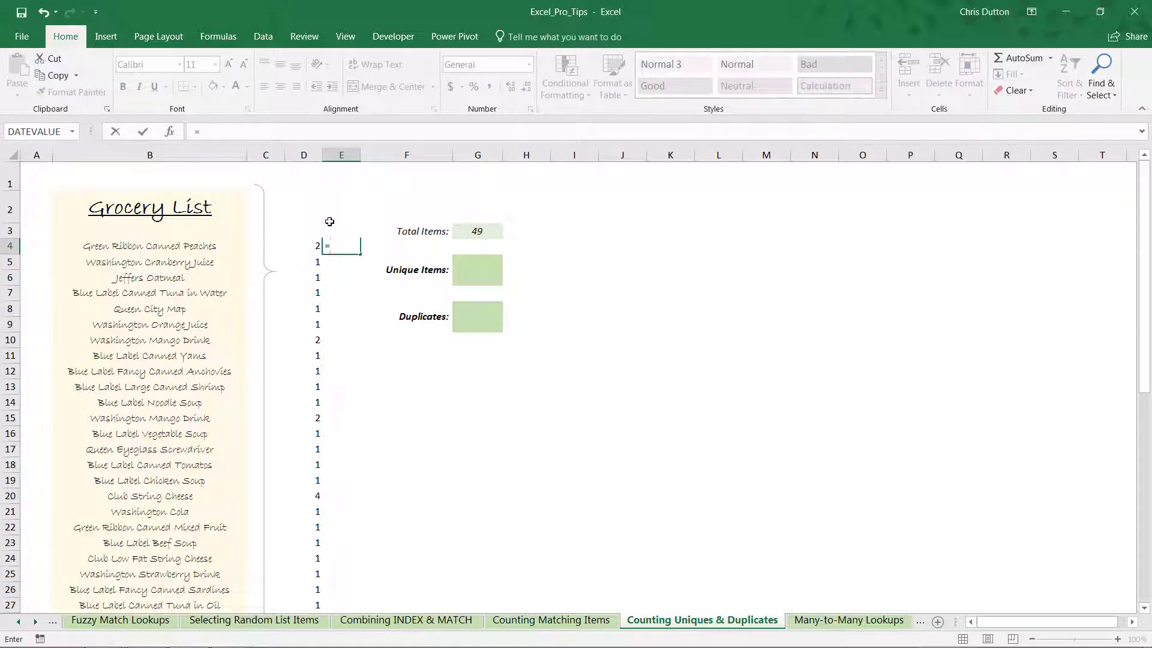
pyautogui.write('1/')
pyautogui.click(318, 243)
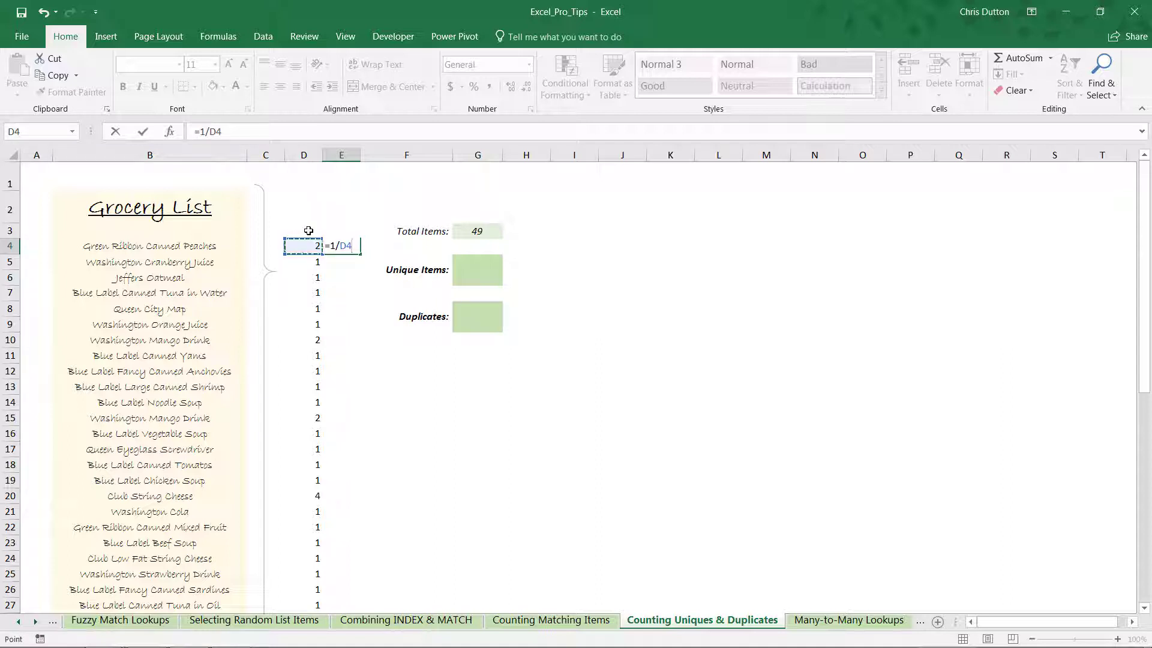
pyautogui.press('Return')
pyautogui.click(333, 244)
pyautogui.doubleClick(360, 254)
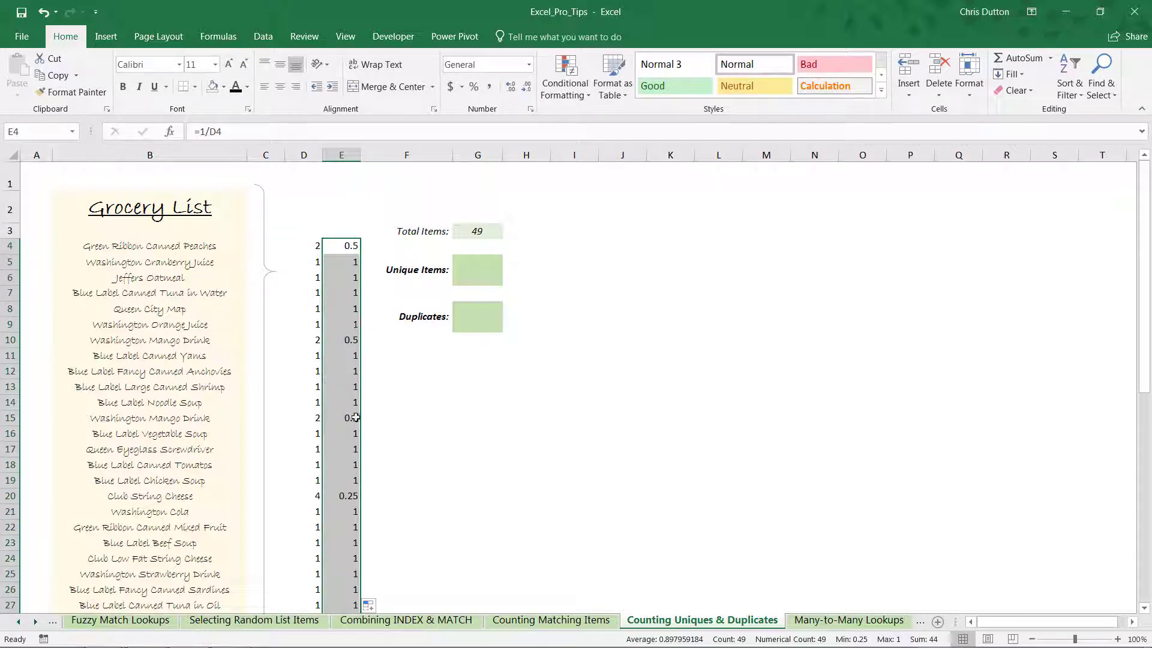
pyautogui.scroll(-5, 357, 459)
pyautogui.scroll(-5, 356, 460)
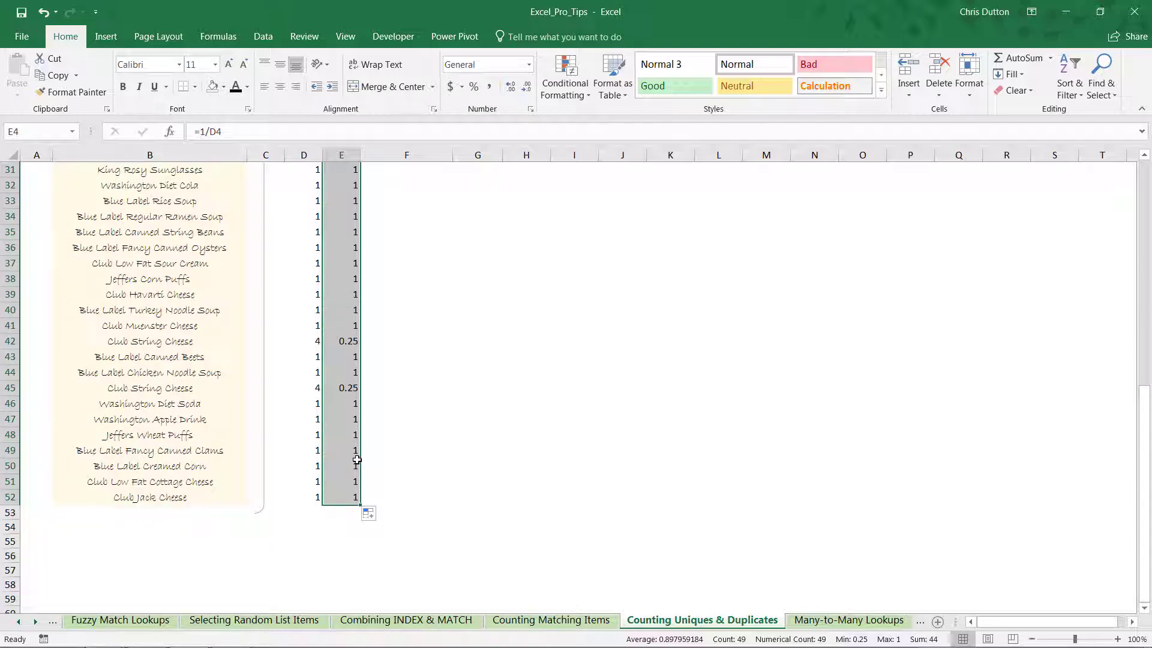
pyautogui.scroll(3, 360, 459)
pyautogui.scroll(7, 363, 457)
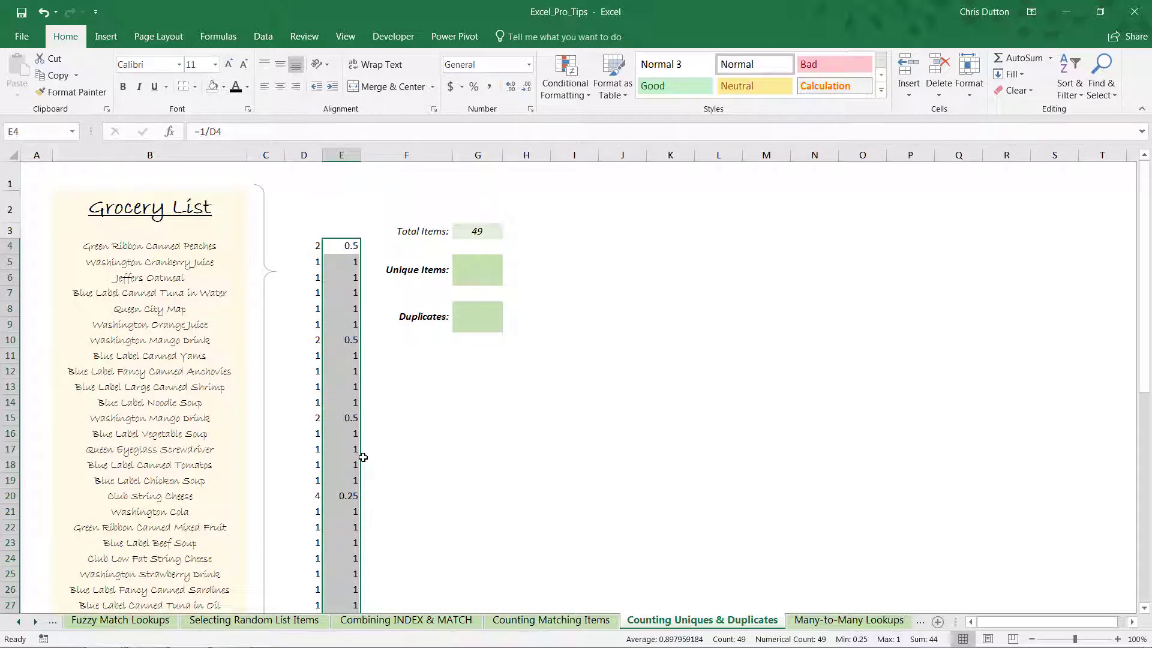
# Inspect row 8's formulas: =COUNTIF in D8 and =1/D8 in E8.
pyautogui.click(351, 291)
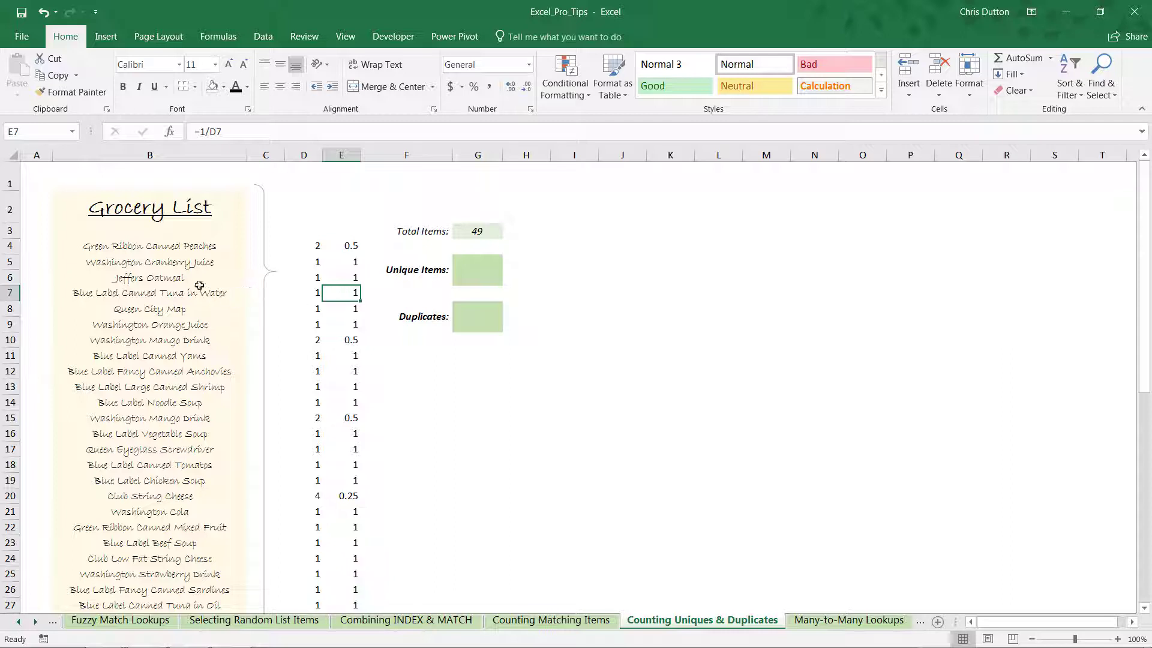
pyautogui.moveTo(168, 278); pyautogui.dragTo(360, 278)
pyautogui.moveTo(162, 309); pyautogui.dragTo(356, 309)
pyautogui.click(337, 309)
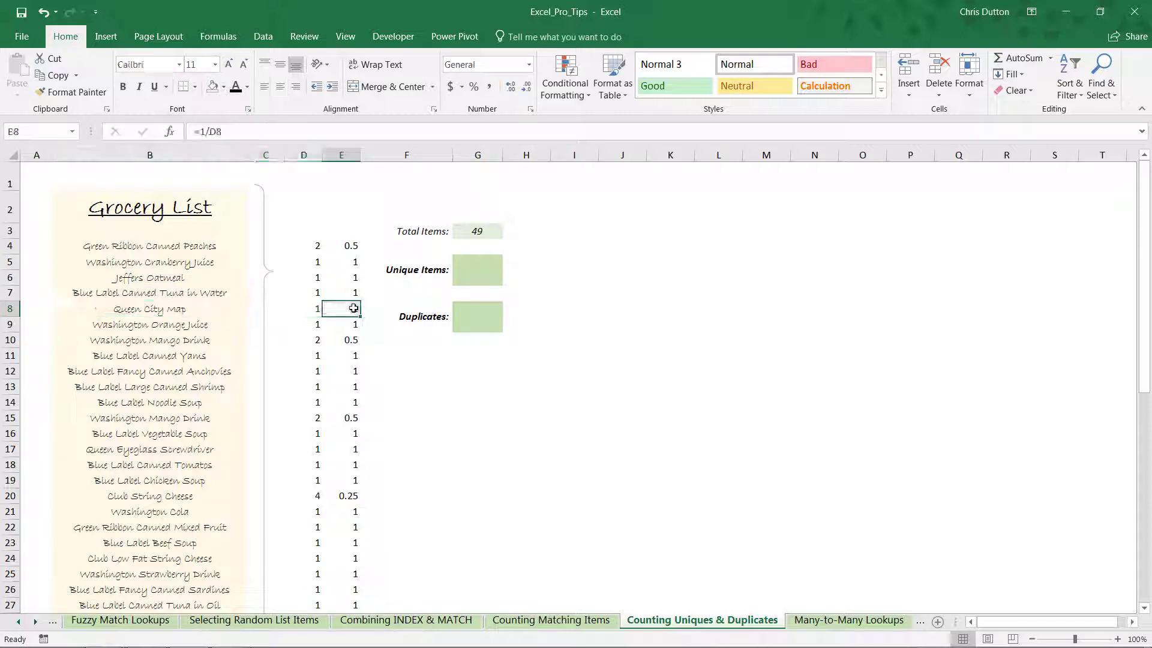
pyautogui.click(313, 312)
pyautogui.click(349, 312)
# Compare the two Washington Mango Drink rows' 0.5 values, then select column E from E4 down.
pyautogui.click(175, 342)
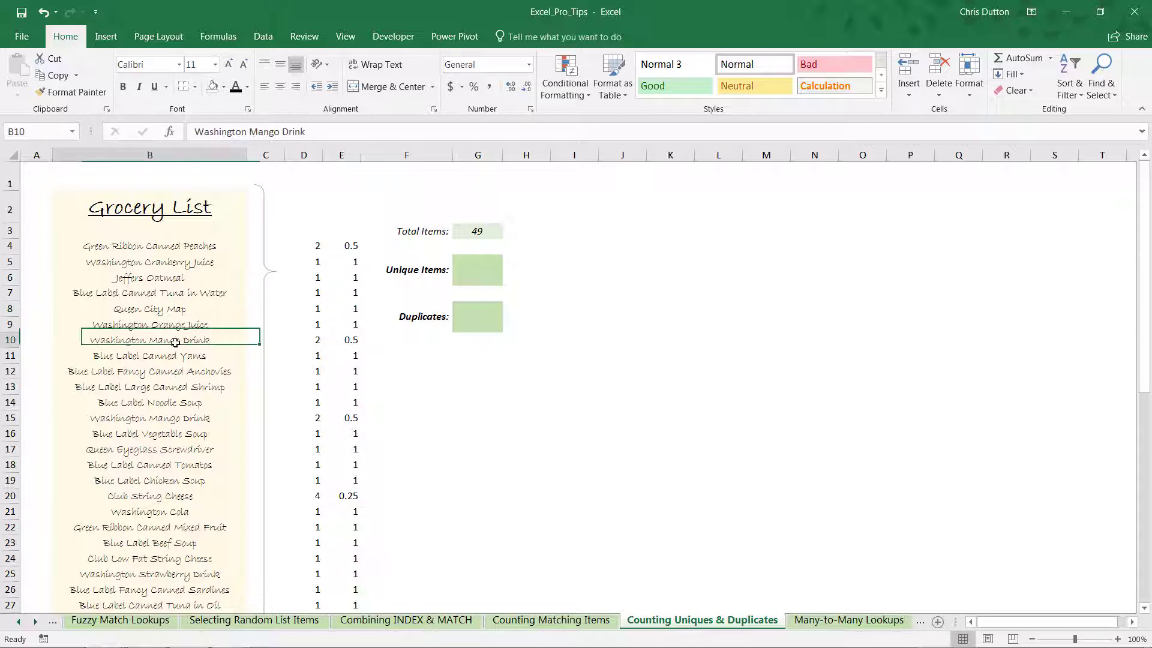
pyautogui.click(173, 417)
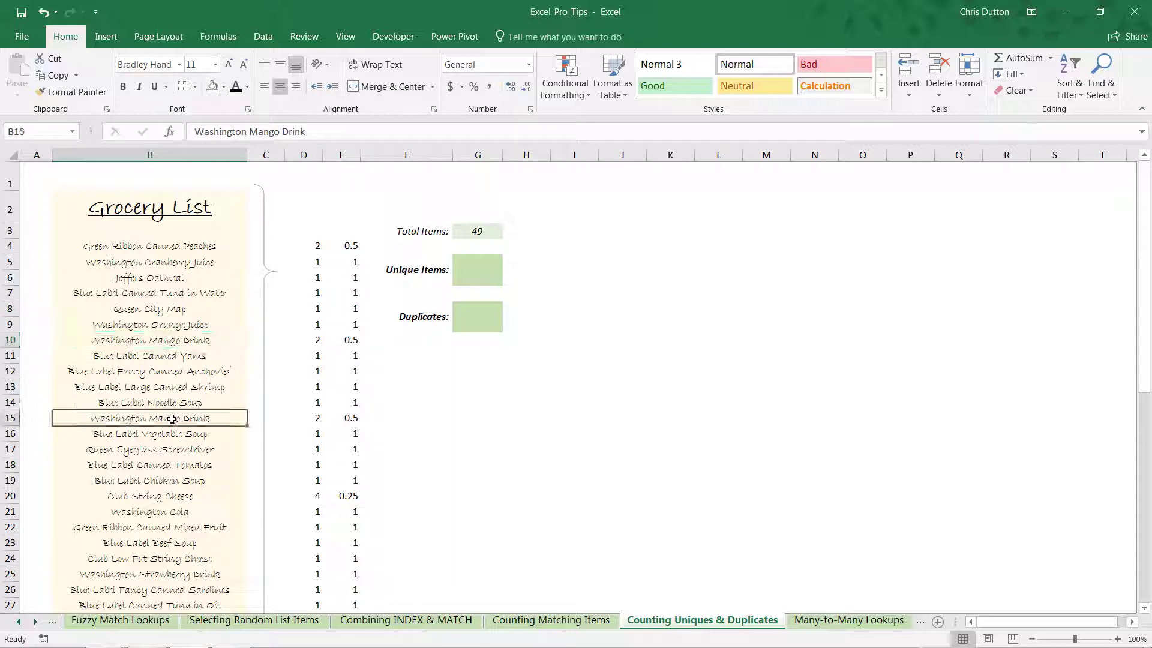
pyautogui.click(351, 417)
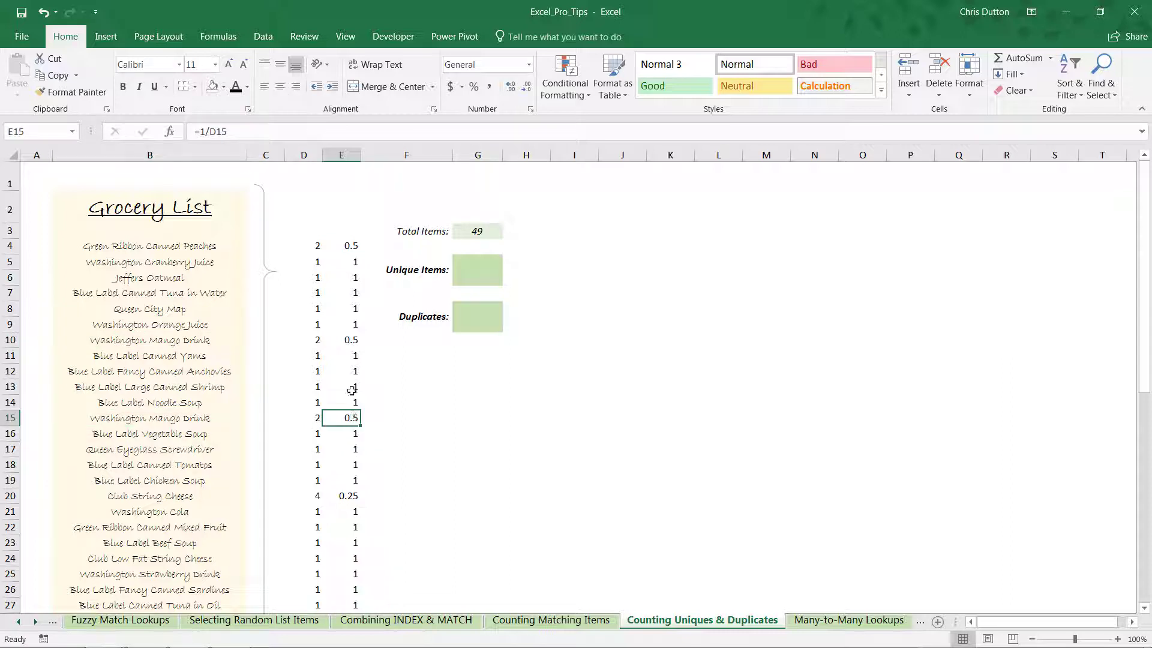
pyautogui.click(350, 340)
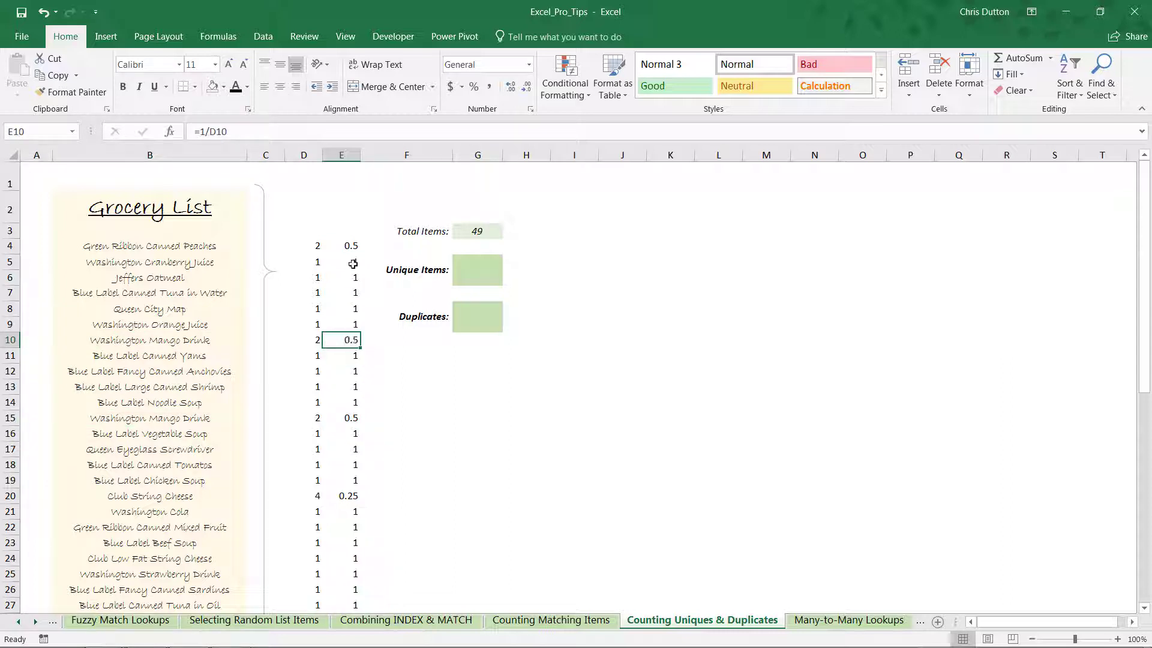
pyautogui.moveTo(351, 246); pyautogui.dragTo(344, 597)
pyautogui.scroll(-2, 347, 555)
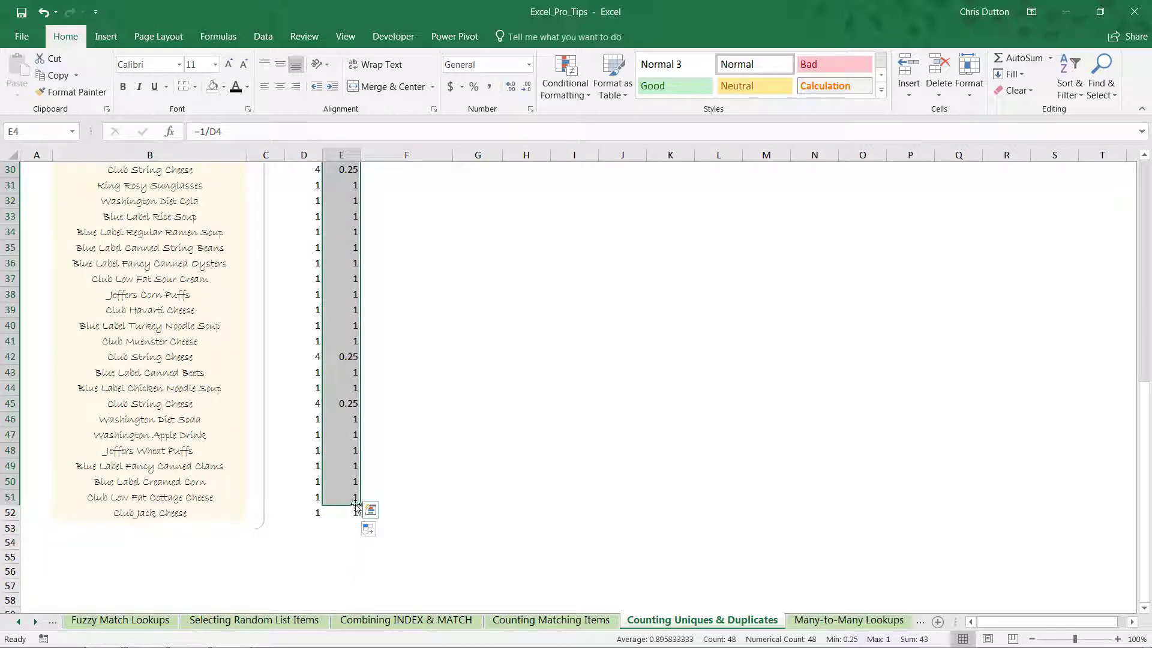
# Extend the helper selection to E52 to see a sum of 44, then select G5.
pyautogui.moveTo(359, 507); pyautogui.dragTo(360, 515)
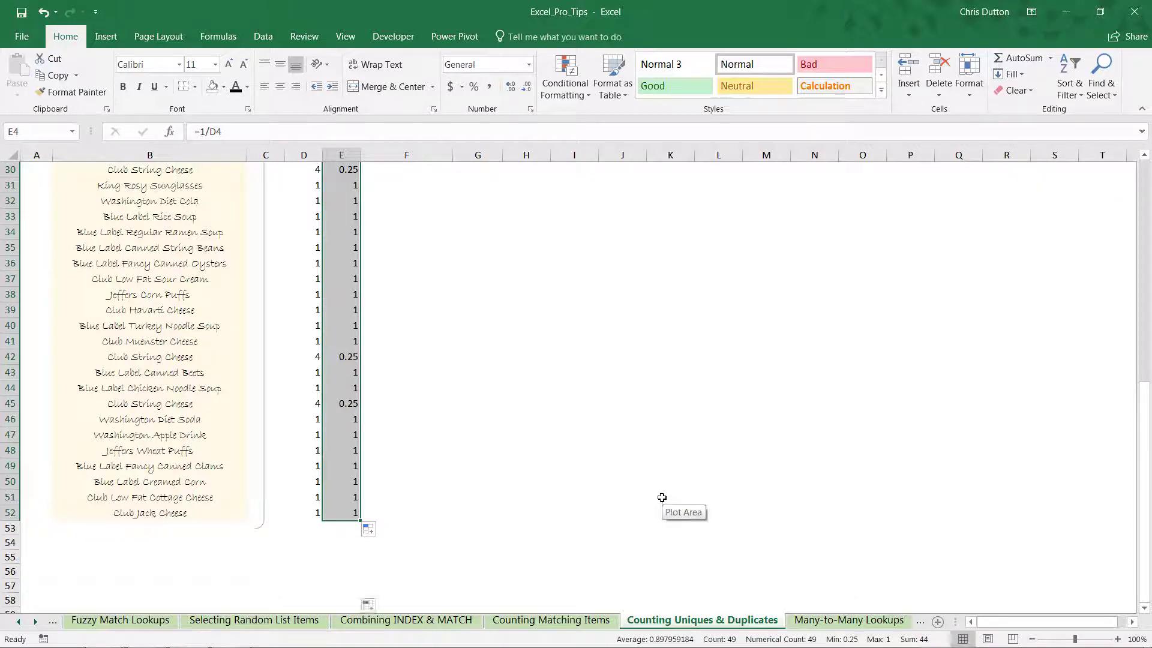
pyautogui.scroll(10, 661, 485)
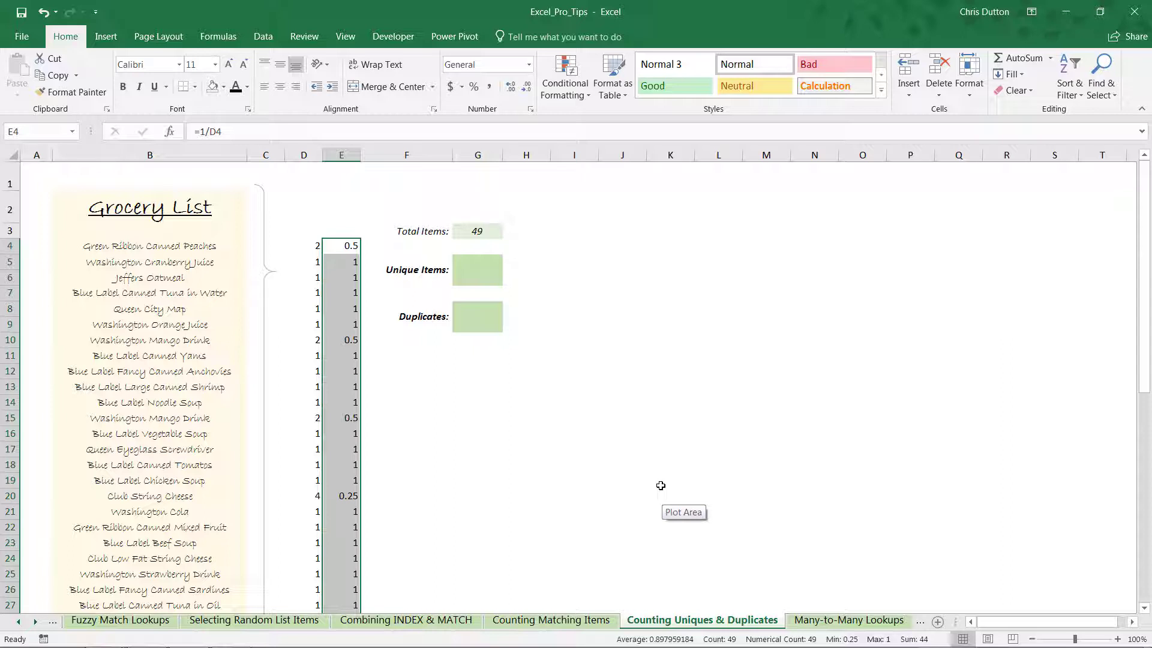
pyautogui.click(475, 272)
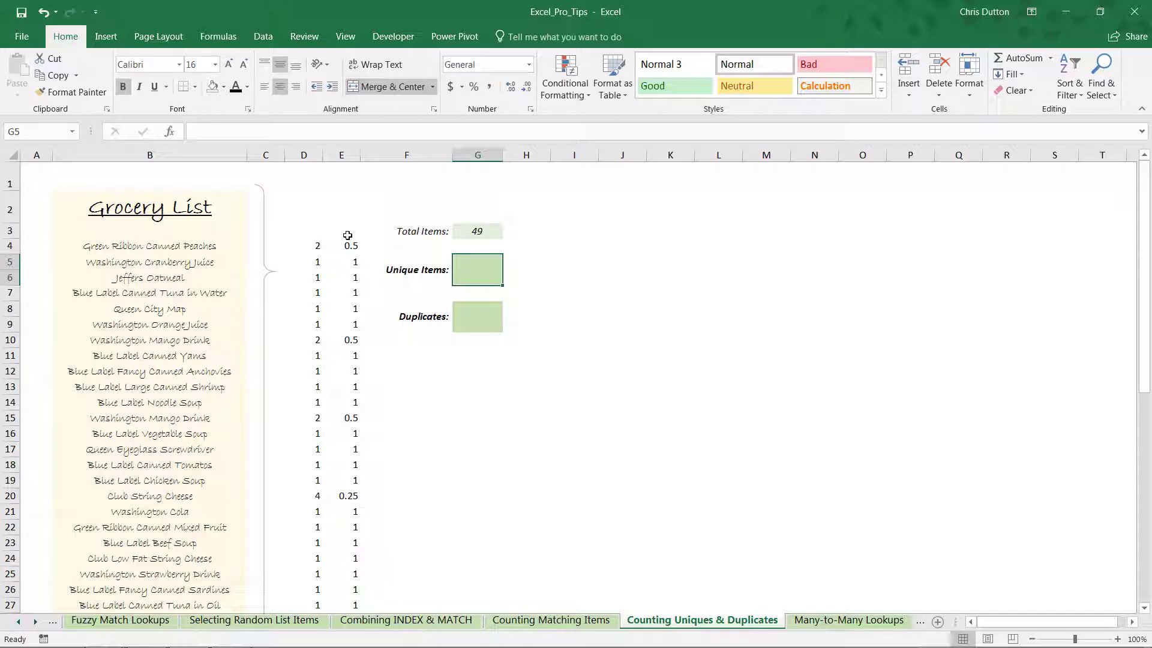
# Enter =SUMPRODUCT(1/COUNTIF(Groceries,Groceries)) in Unique Items, returning 44.
pyautogui.write('=')
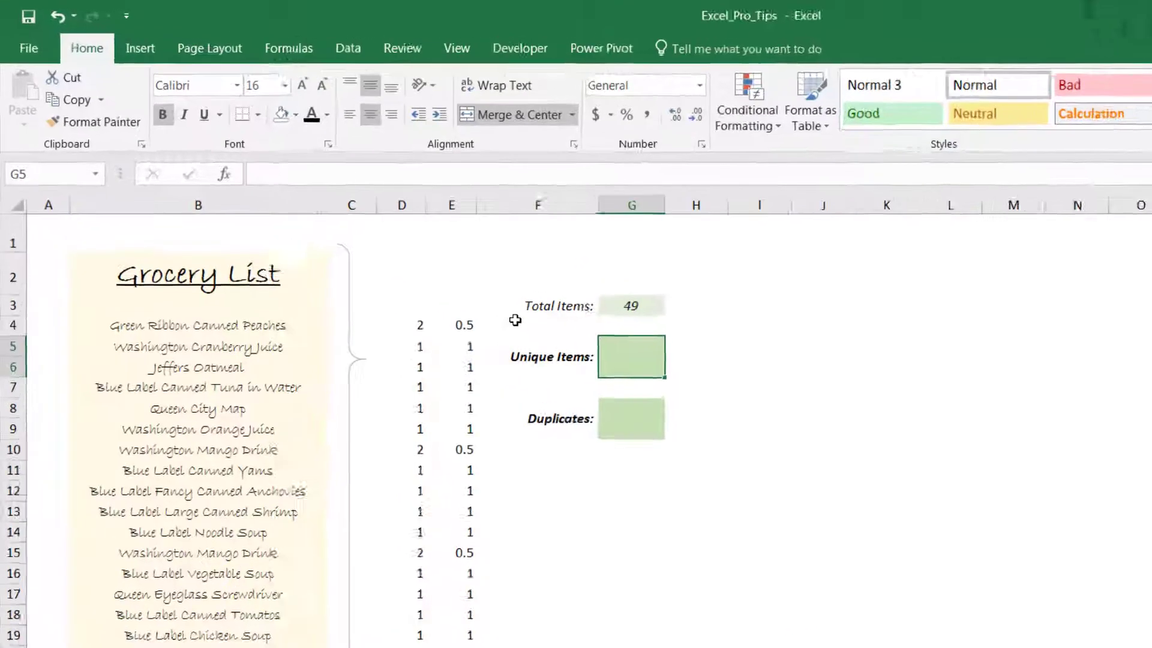
pyautogui.write('PR')
pyautogui.press('BackSpace')
pyautogui.press('BackSpace')
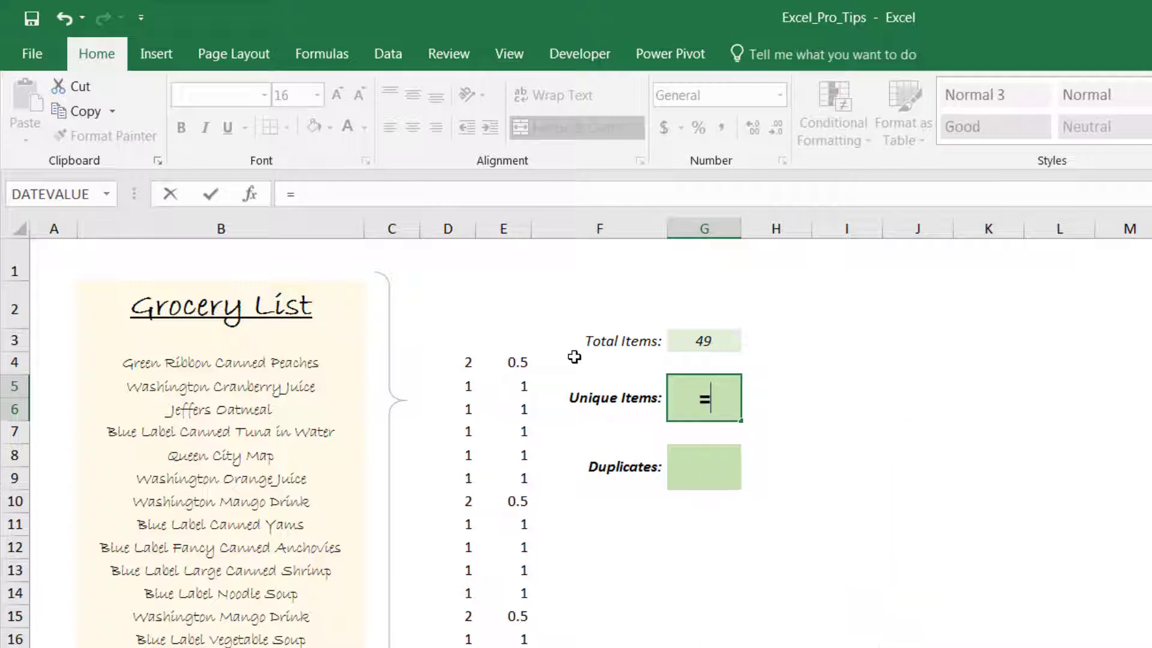
pyautogui.write('SUMPRODU')
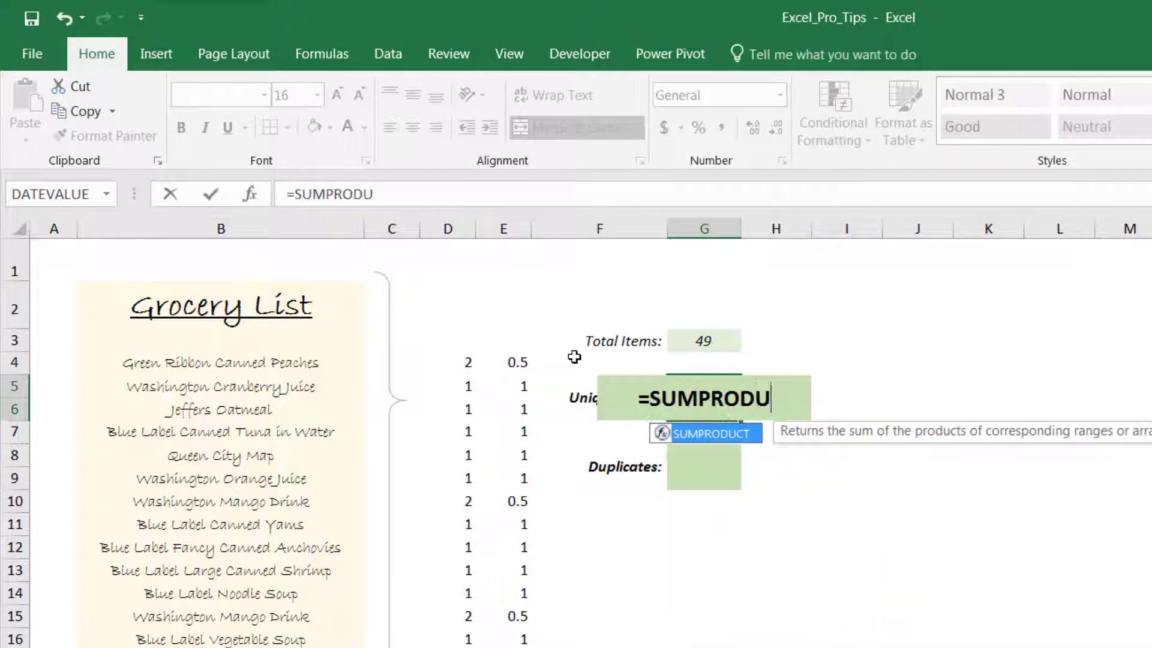
pyautogui.write('CT(')
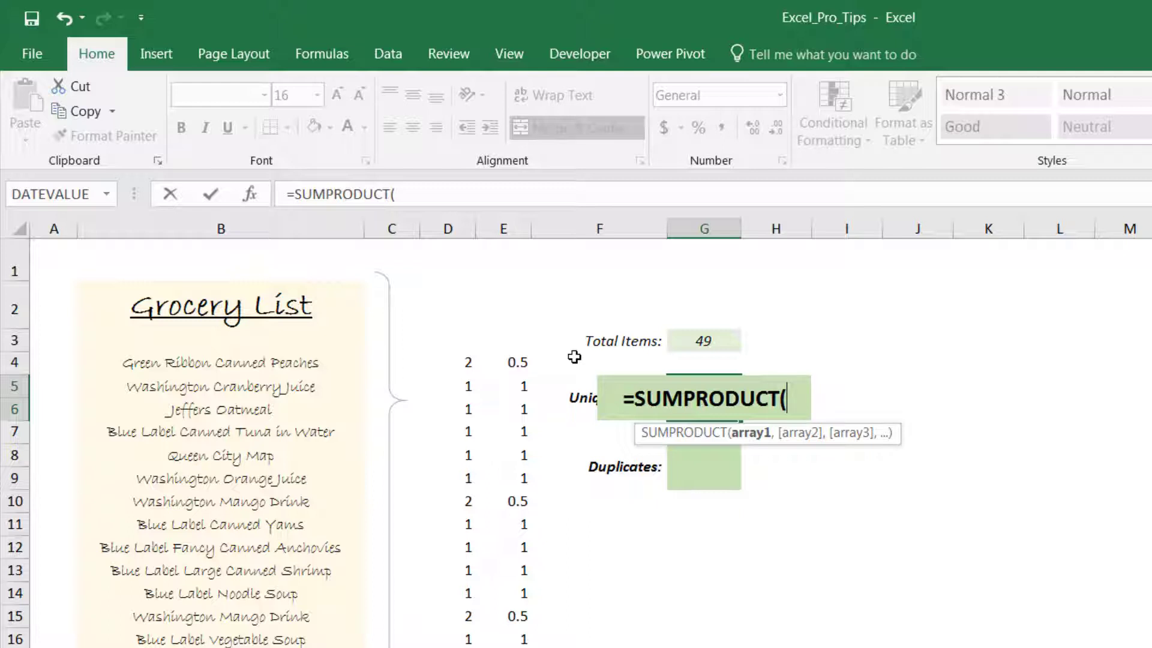
pyautogui.write('1/')
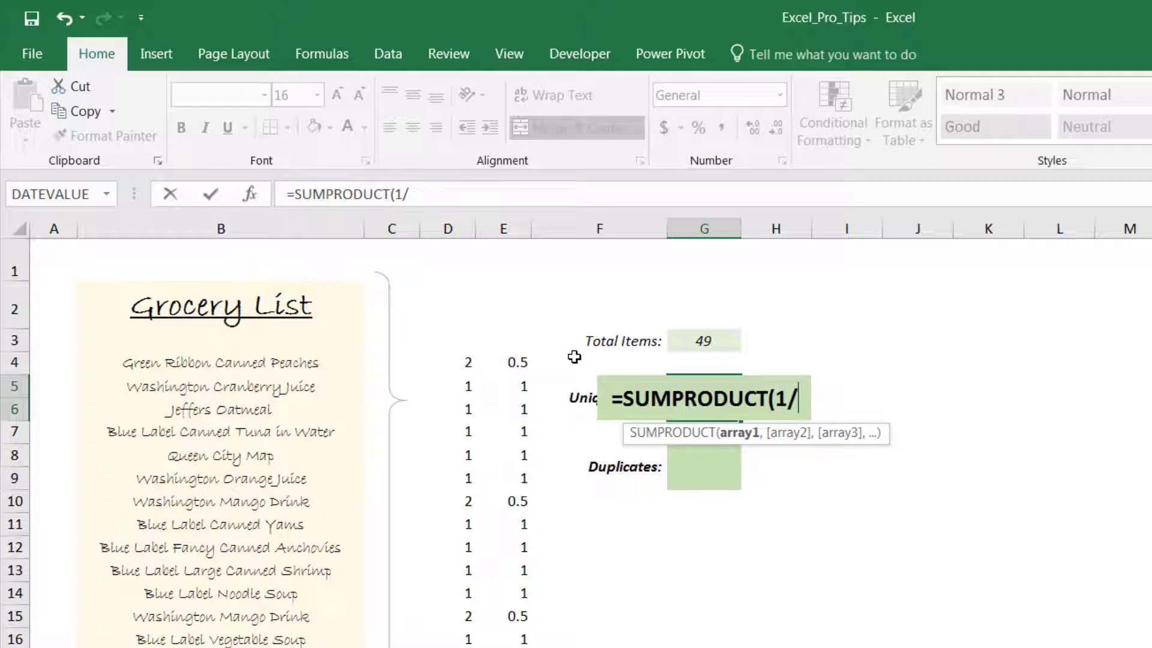
pyautogui.write('COUNTIF')
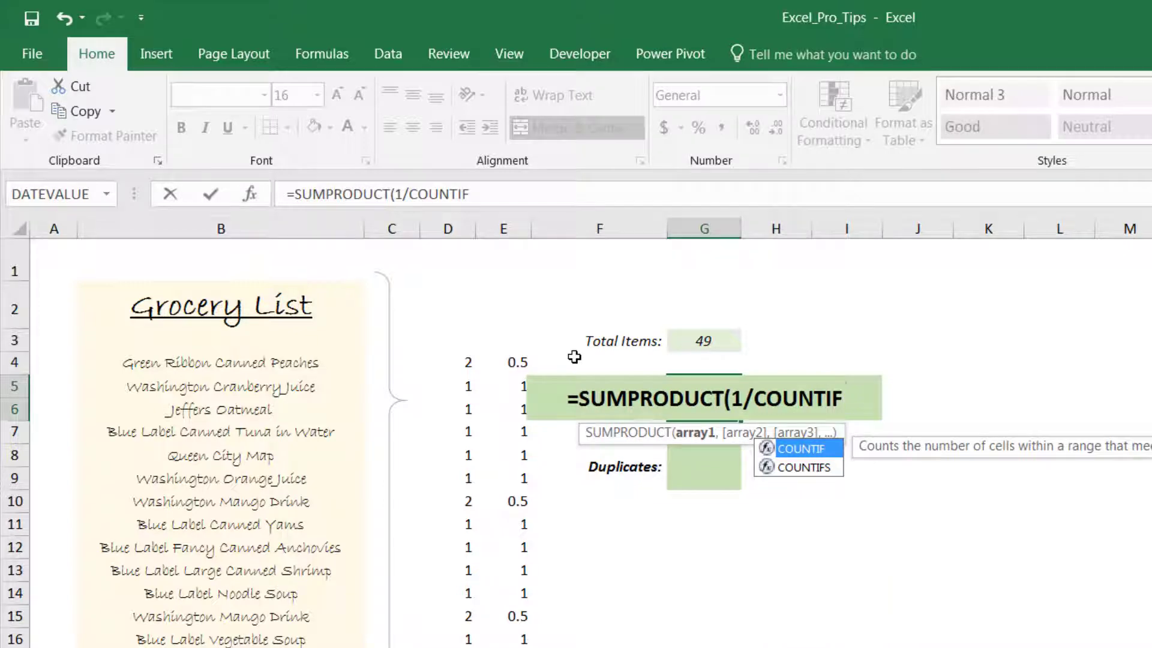
pyautogui.write('(Gro')
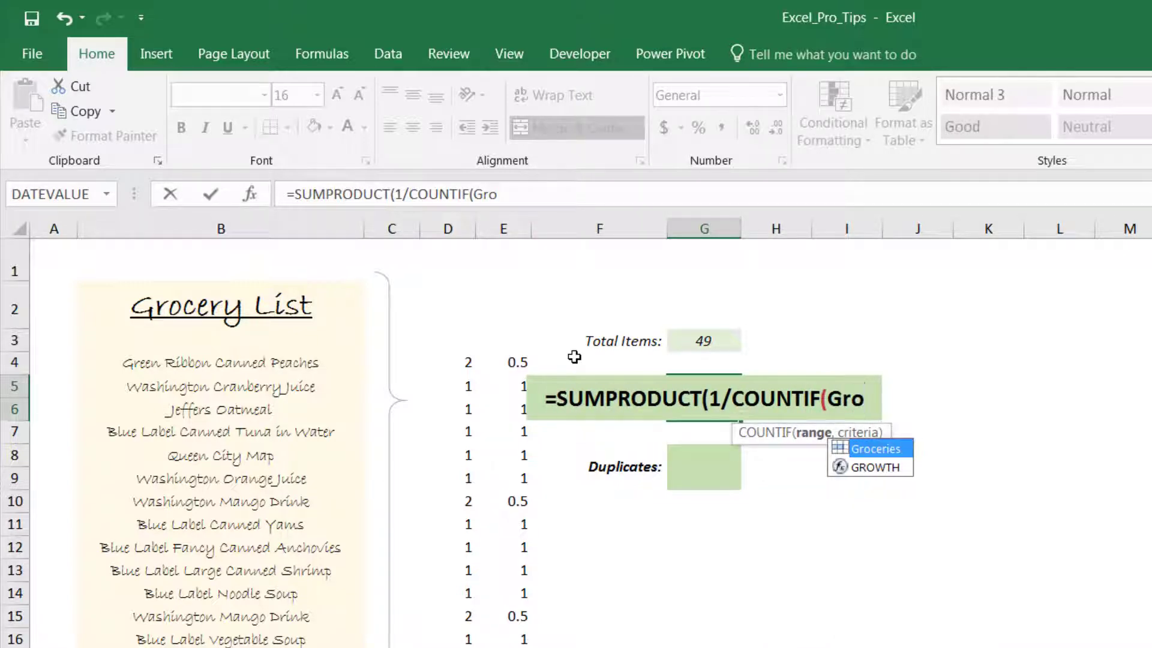
pyautogui.press('Tab')
pyautogui.write(',')
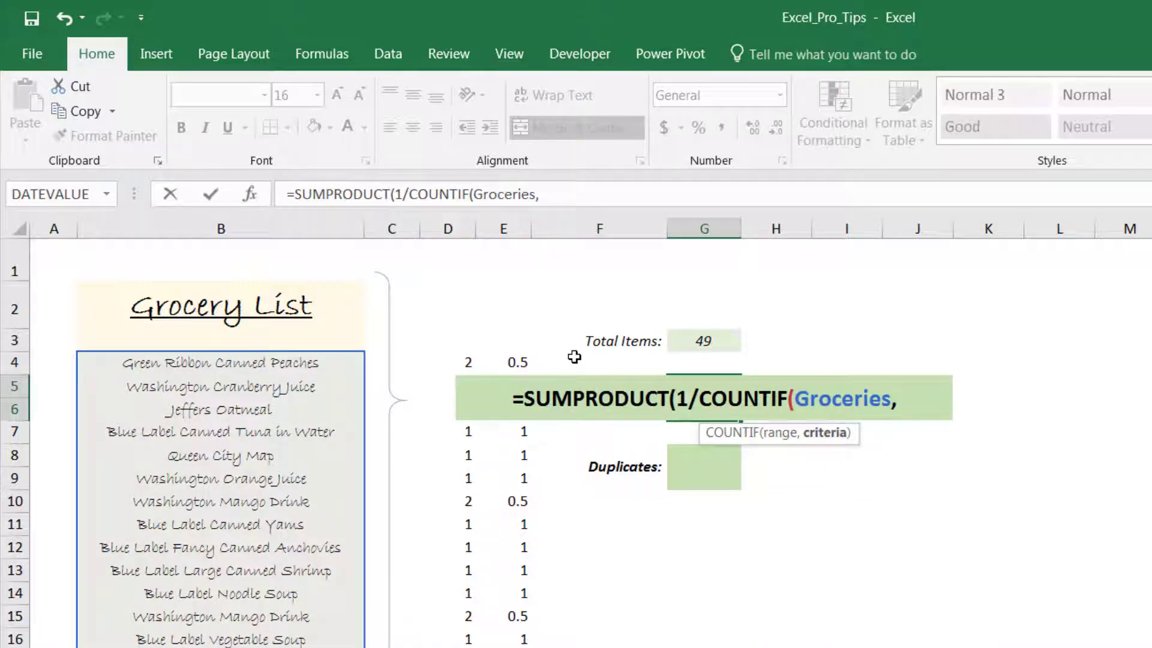
pyautogui.write('Gro')
pyautogui.press('Tab')
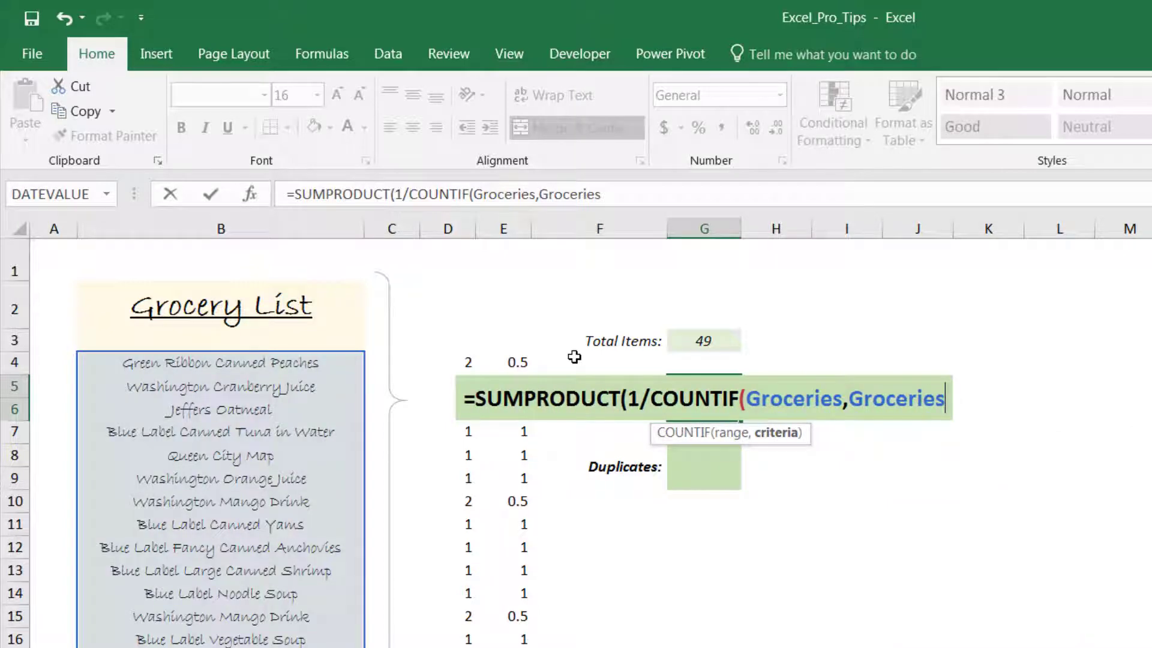
pyautogui.write('))')
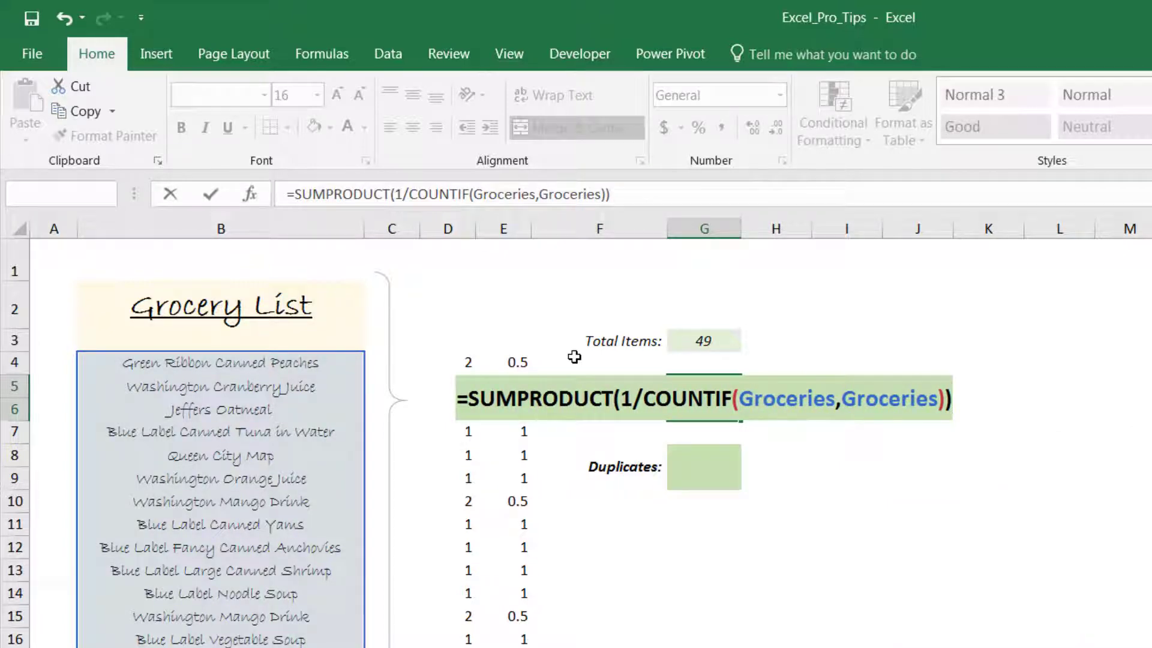
pyautogui.press('Return')
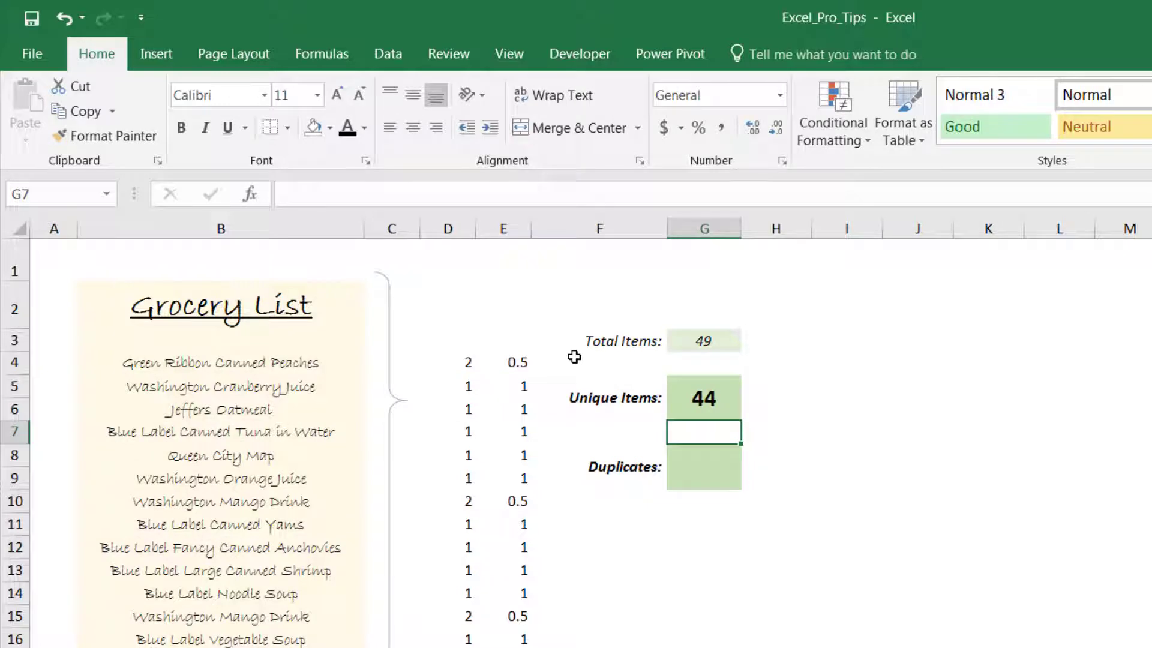
# Enter =G3-G5 in the Duplicates box so it returns 5.
pyautogui.press('Down')
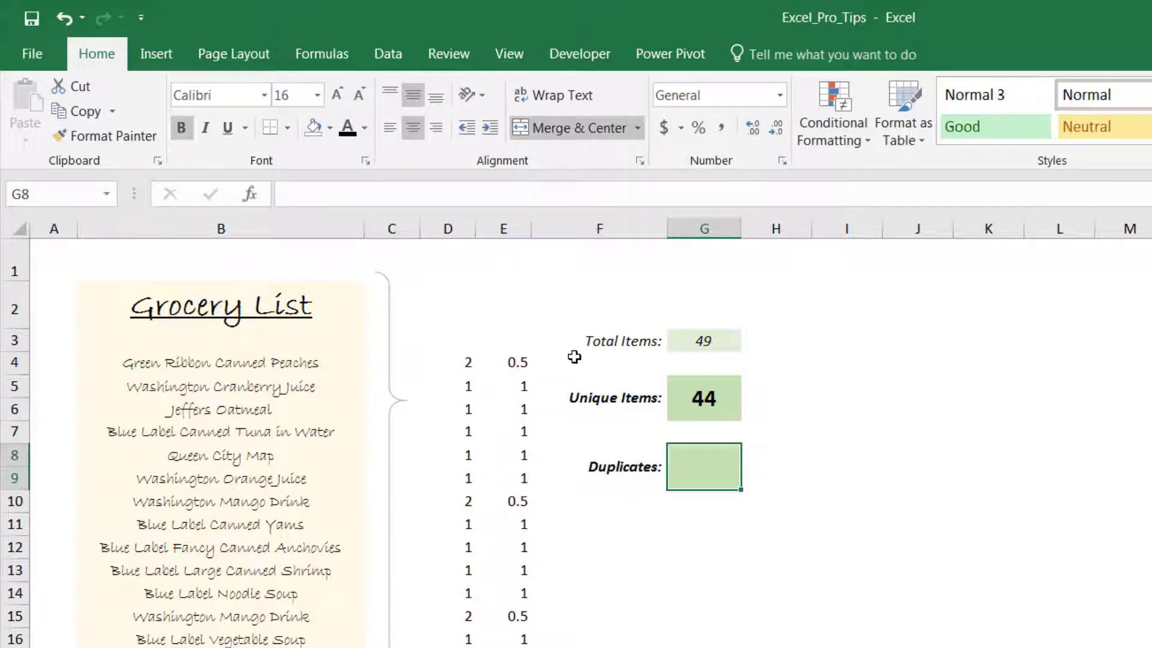
pyautogui.write('=')
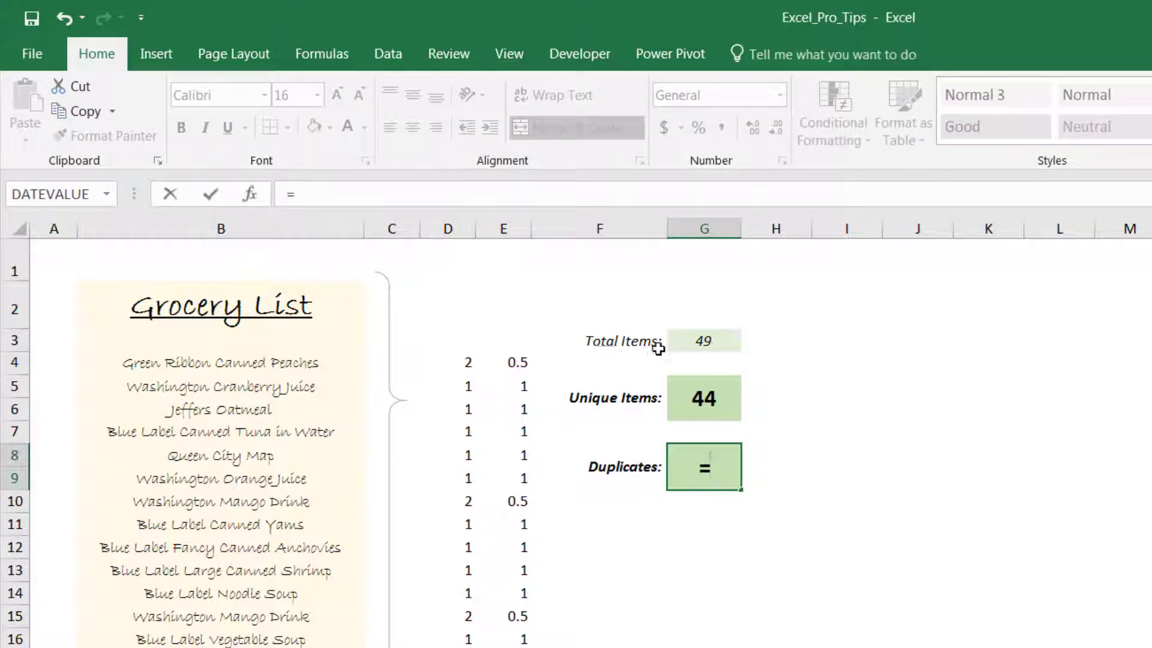
pyautogui.click(668, 344)
pyautogui.write('-')
pyautogui.click(682, 393)
pyautogui.press('Return')
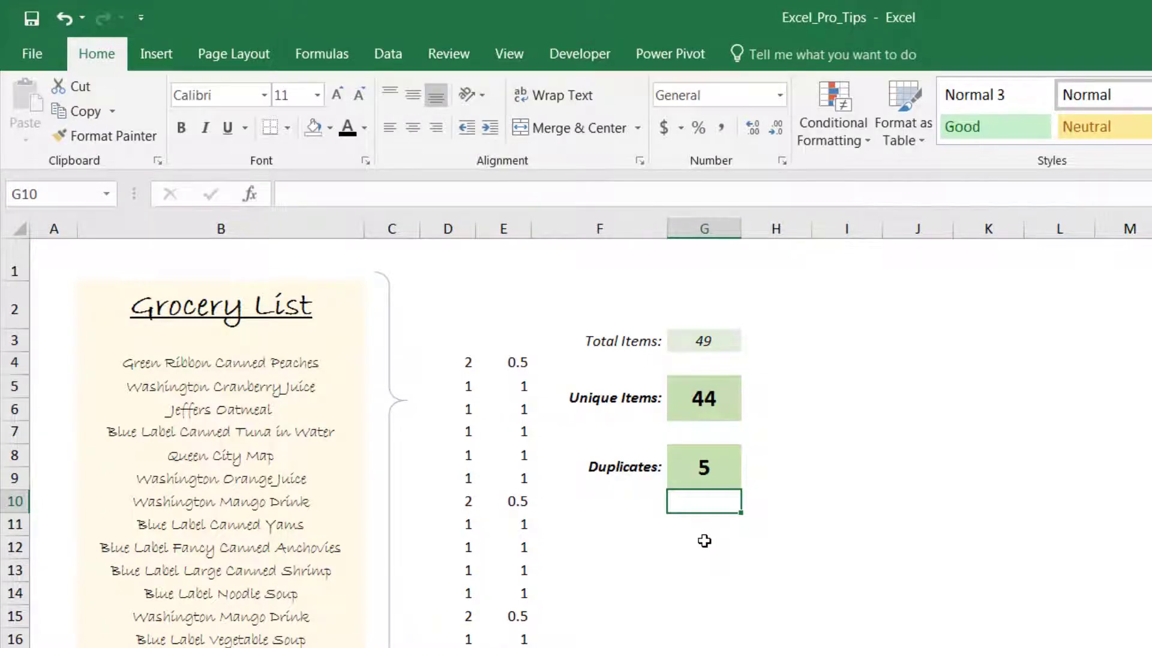
pyautogui.press('Up')
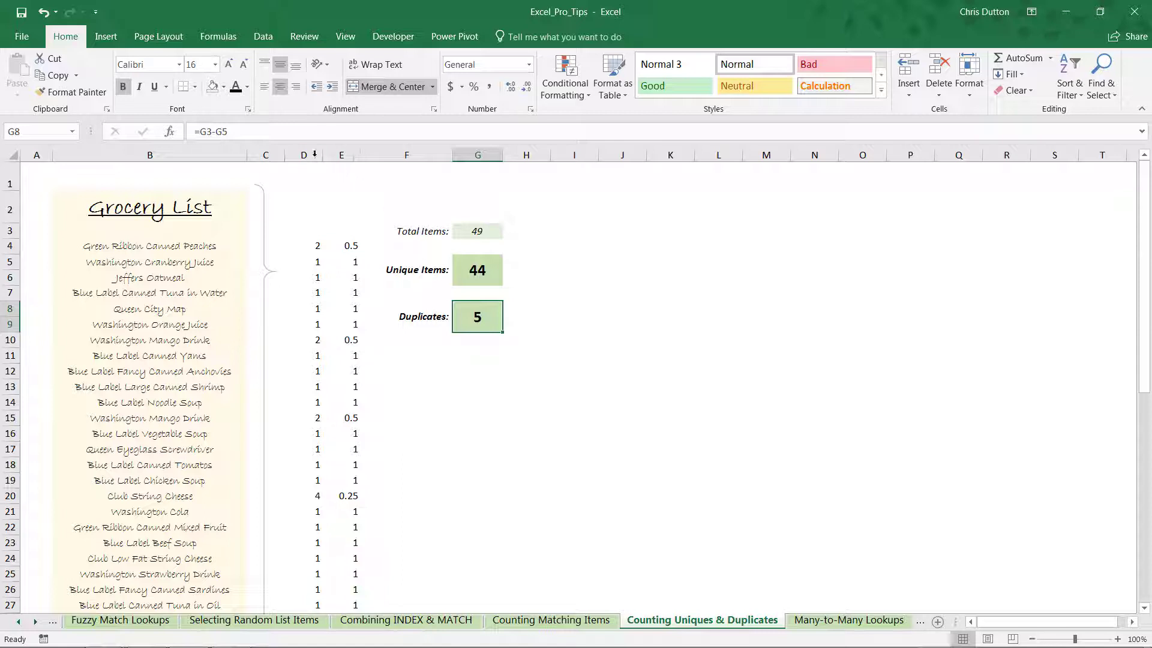
# Delete columns D and E holding the item counts and reciprocals.
pyautogui.moveTo(303, 155); pyautogui.dragTo(339, 155)
pyautogui.rightClick(338, 155)
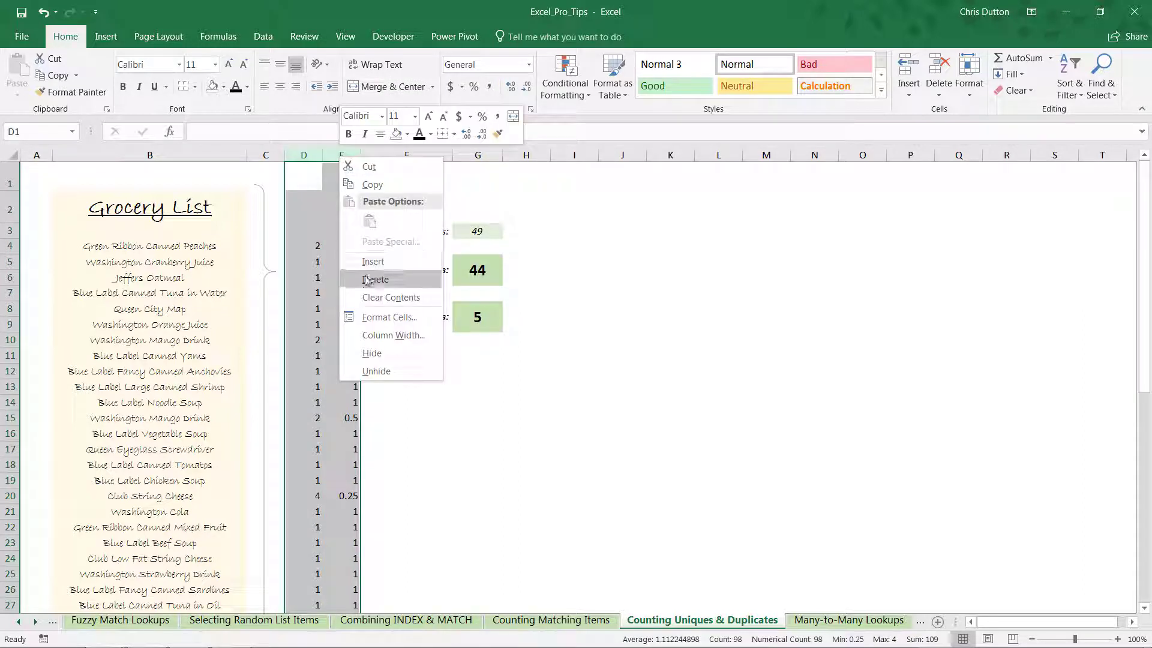
pyautogui.click(368, 280)
pyautogui.click(416, 354)
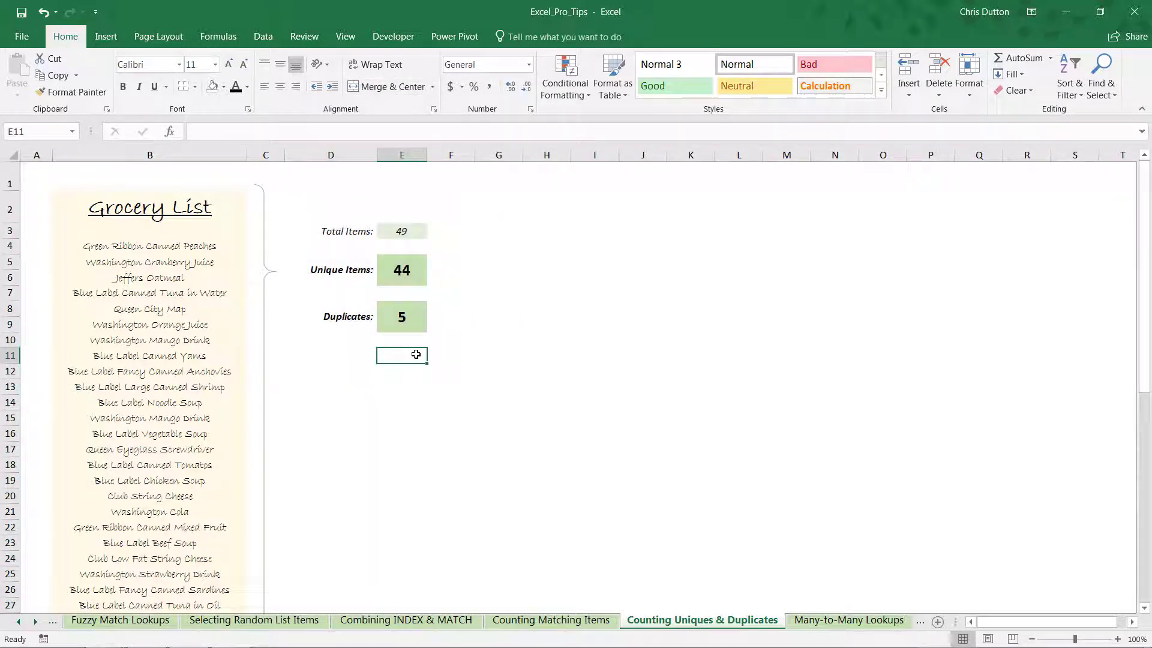